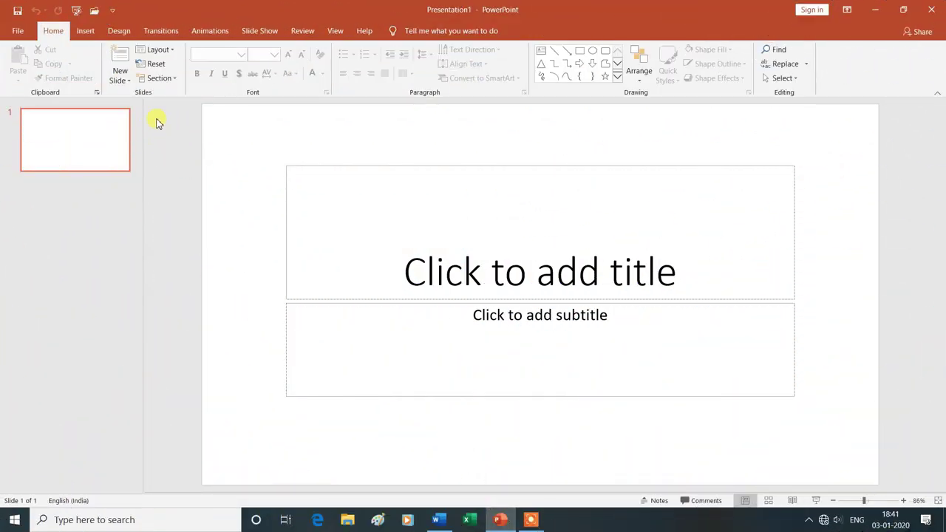
- Change the slide to the Blank layout
{"action": "left_click", "coordinate": [85, 30]}
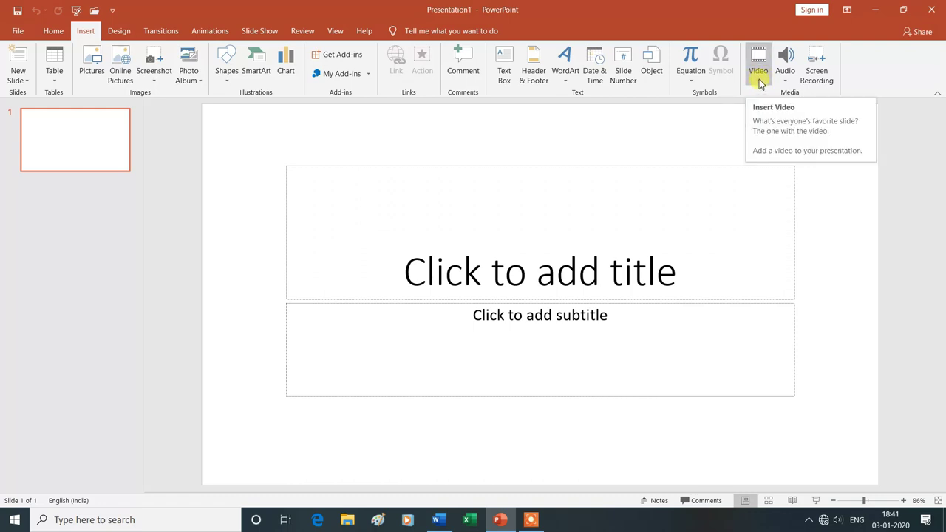
{"action": "left_click", "coordinate": [760, 83]}
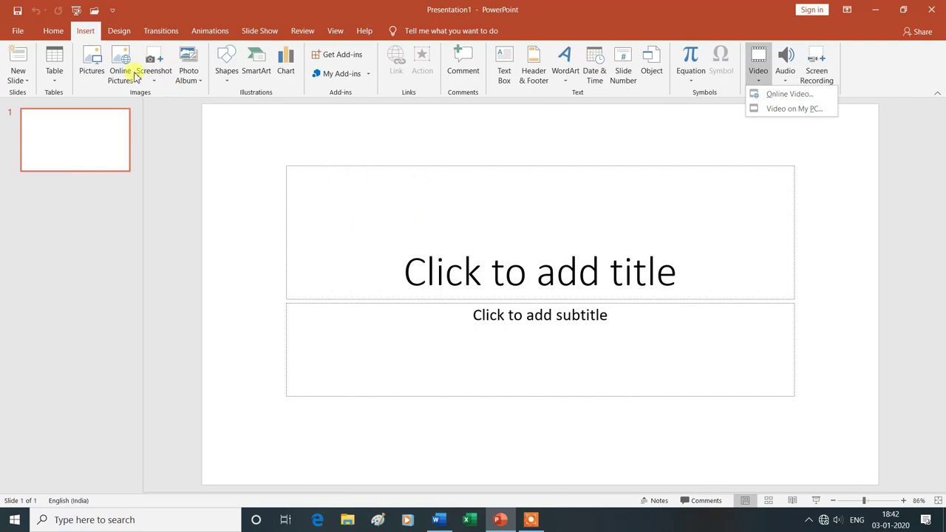
{"action": "left_click", "coordinate": [52, 34]}
{"action": "left_click", "coordinate": [52, 33]}
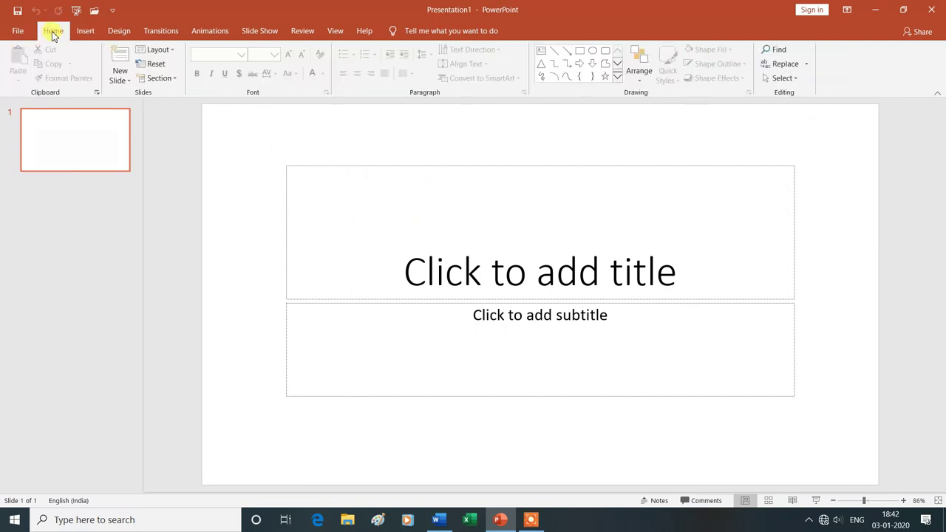
{"action": "left_click", "coordinate": [171, 54]}
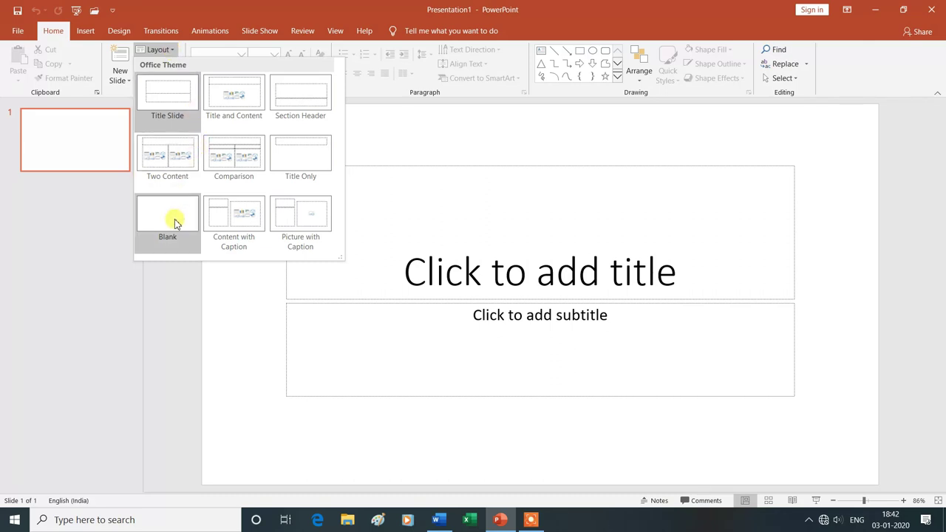
{"action": "left_click", "coordinate": [176, 223]}
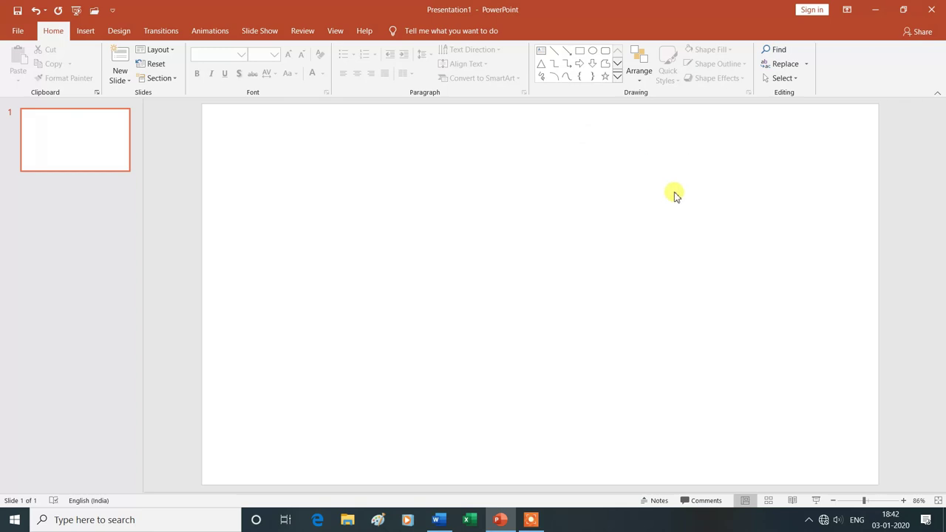
- Insert the Flower video from the Desktop, filling the slide at 19.05 × 33.87 cm
{"action": "left_click", "coordinate": [87, 33]}
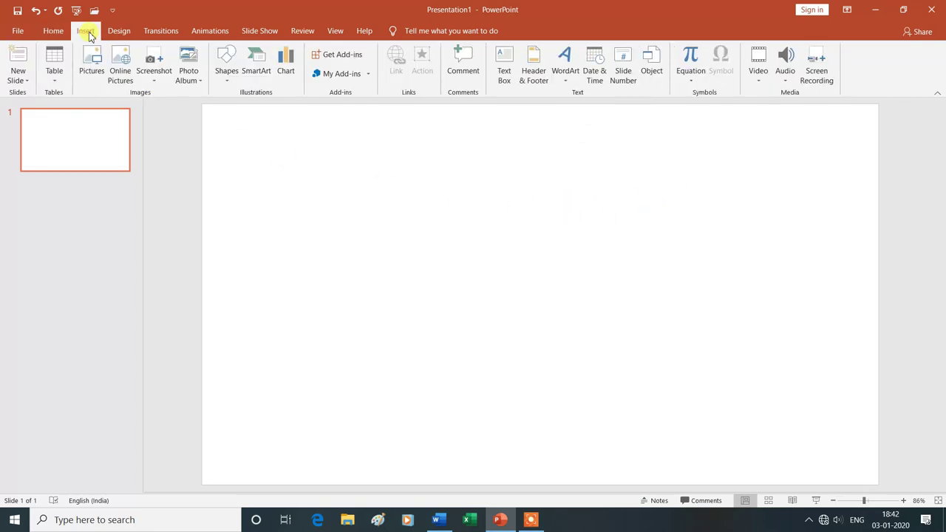
{"action": "left_click", "coordinate": [762, 88]}
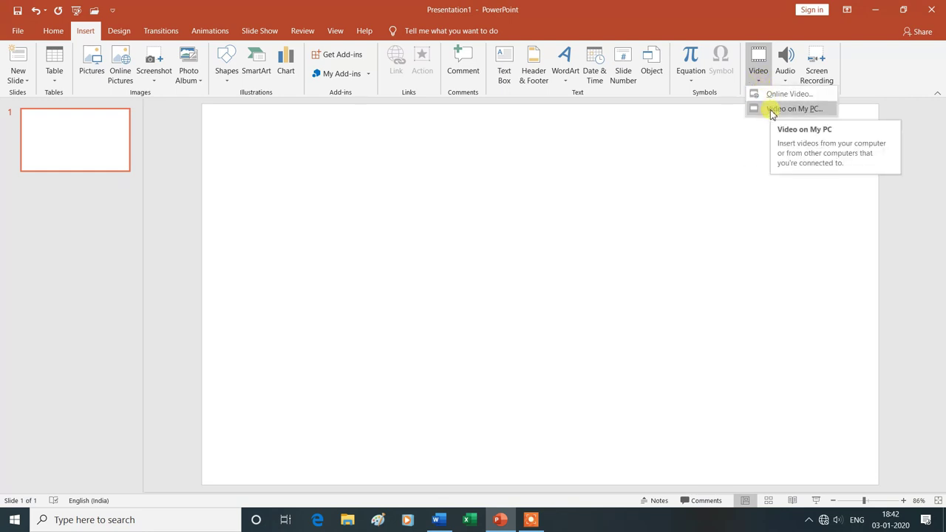
{"action": "left_click", "coordinate": [771, 111]}
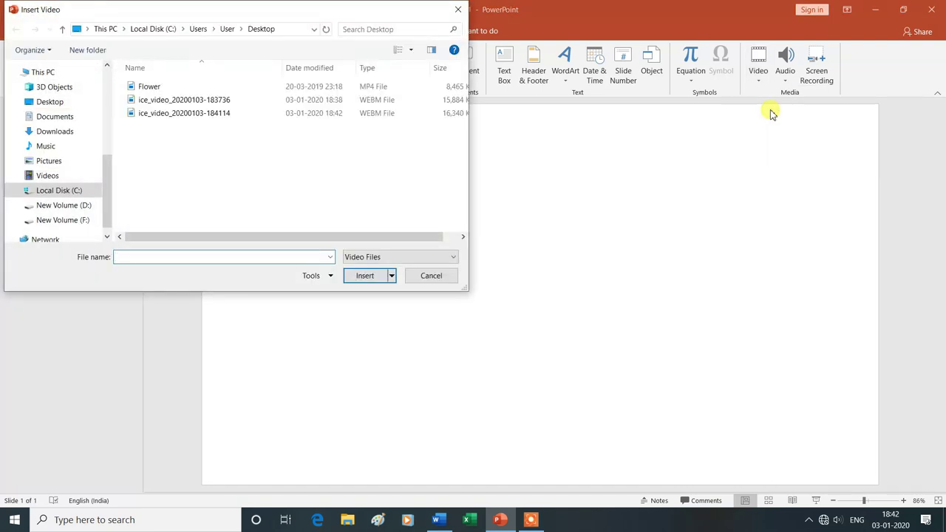
{"action": "left_click", "coordinate": [65, 103]}
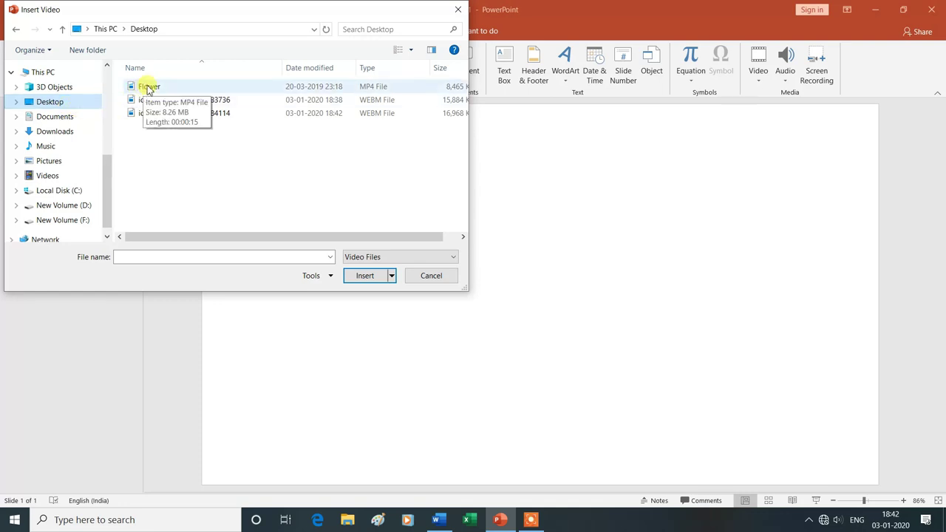
{"action": "left_click", "coordinate": [149, 90]}
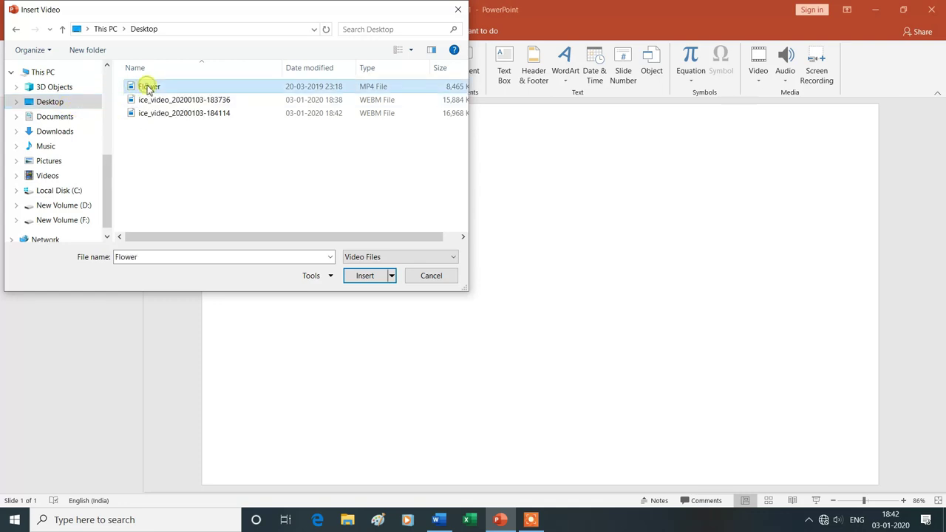
{"action": "left_click", "coordinate": [363, 276]}
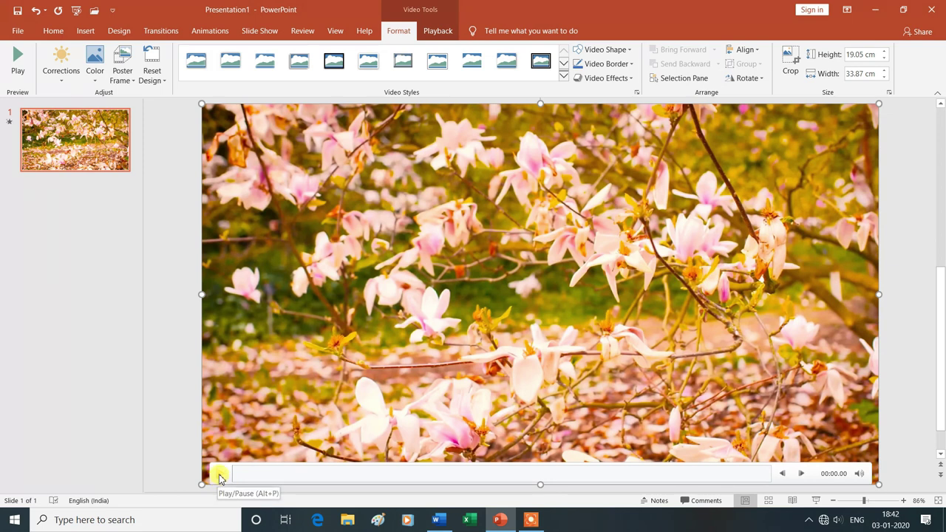
- Play the Flower video, pause it around 6 seconds, and show its Playback settings
{"action": "left_click", "coordinate": [219, 474]}
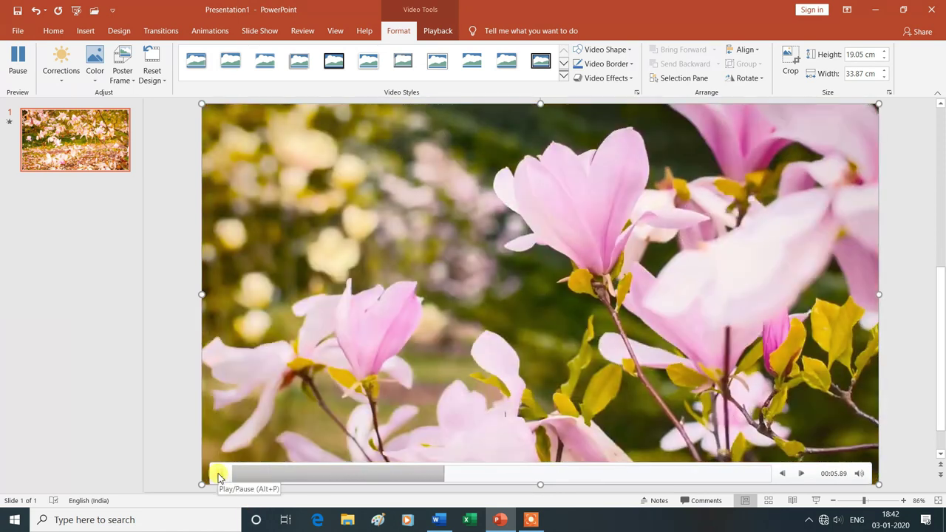
{"action": "left_click", "coordinate": [219, 474]}
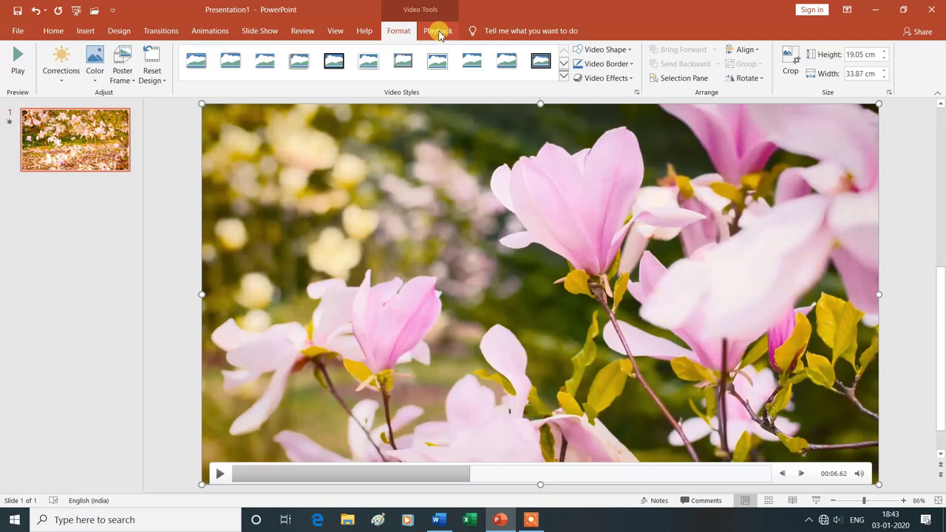
{"action": "left_click", "coordinate": [440, 35]}
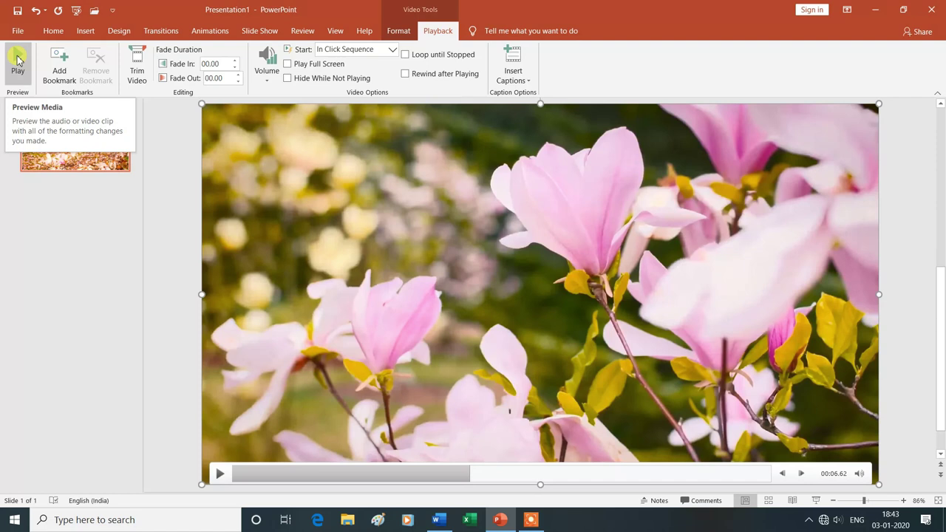
{"action": "left_click", "coordinate": [17, 59]}
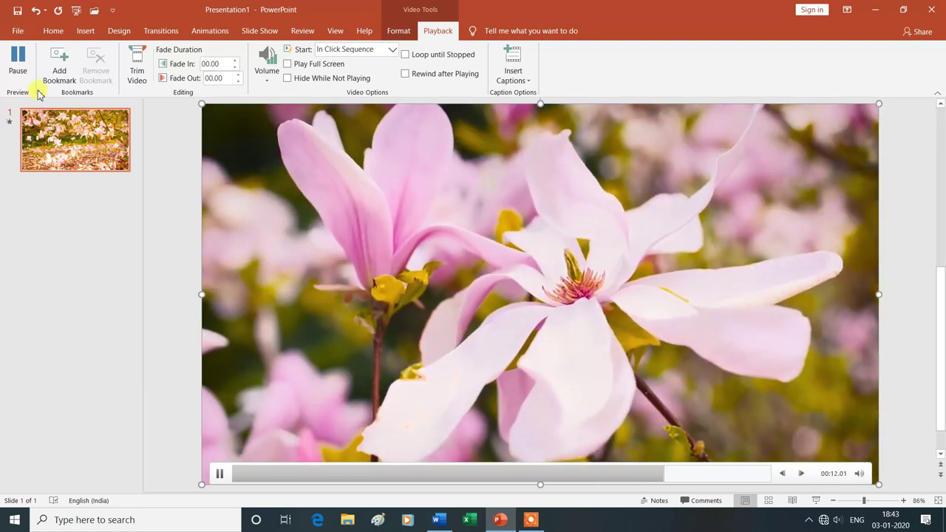
{"action": "left_click", "coordinate": [20, 59]}
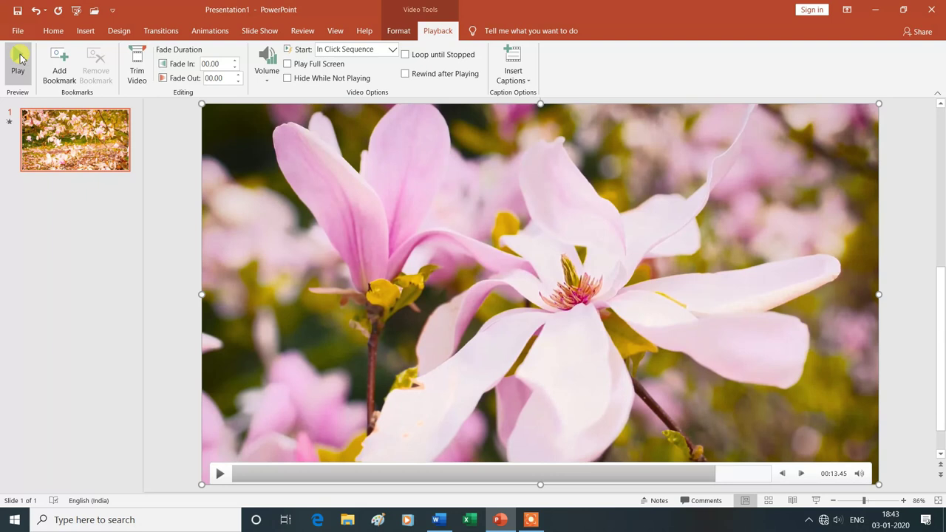
{"action": "left_click", "coordinate": [20, 59]}
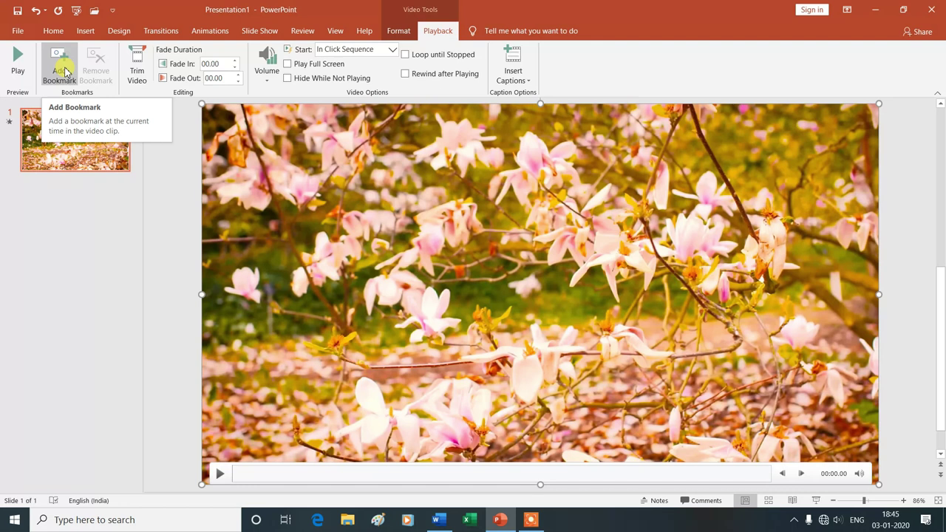
{"action": "left_click", "coordinate": [218, 474]}
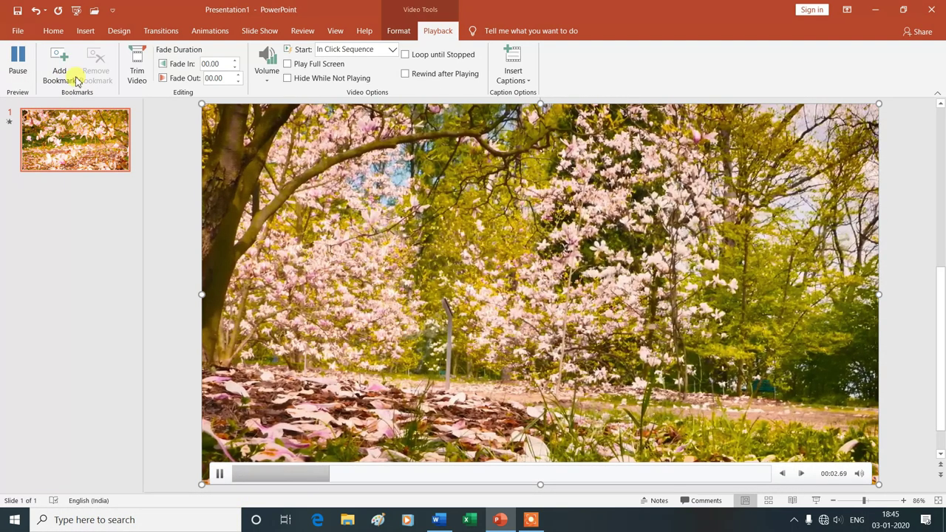
{"action": "left_click", "coordinate": [62, 64]}
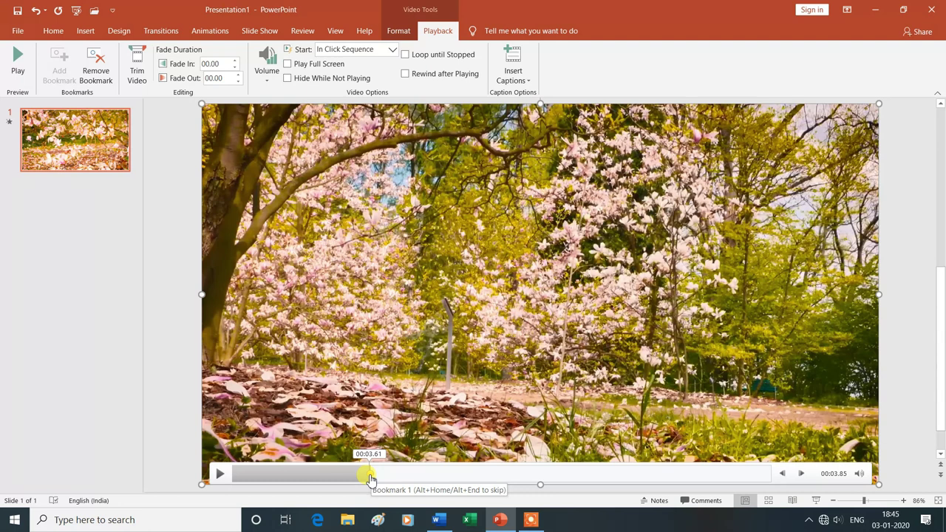
{"action": "left_click", "coordinate": [96, 69]}
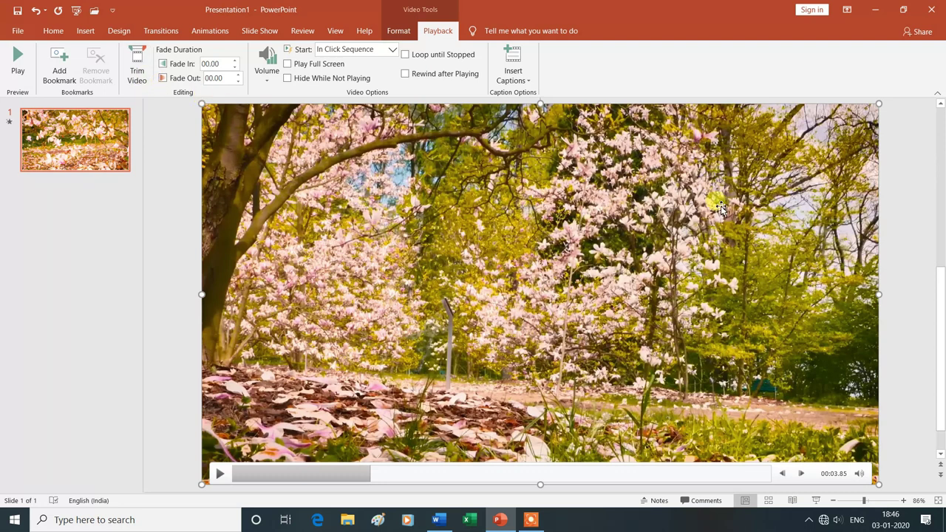
{"action": "left_click", "coordinate": [552, 332]}
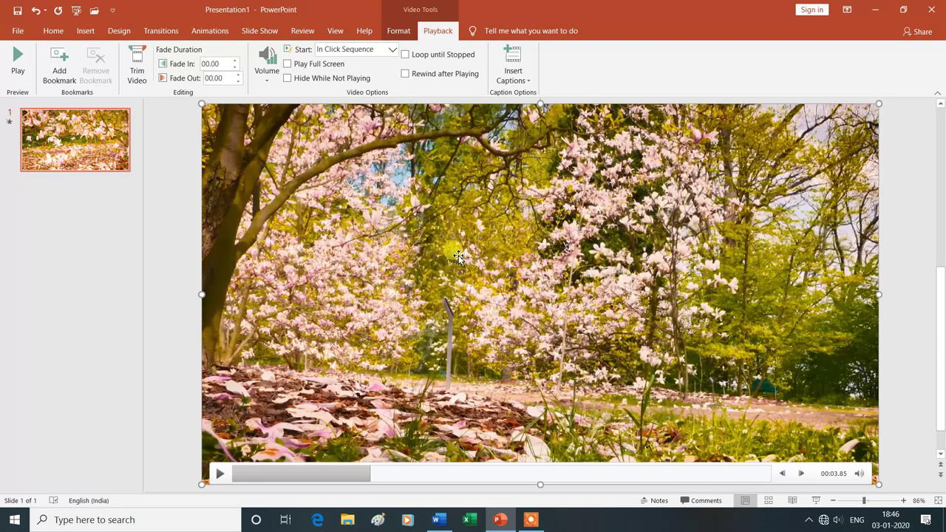
- Trim the Flower video to start at 00:01.609 and end at 00:13.751
{"action": "left_click", "coordinate": [138, 70]}
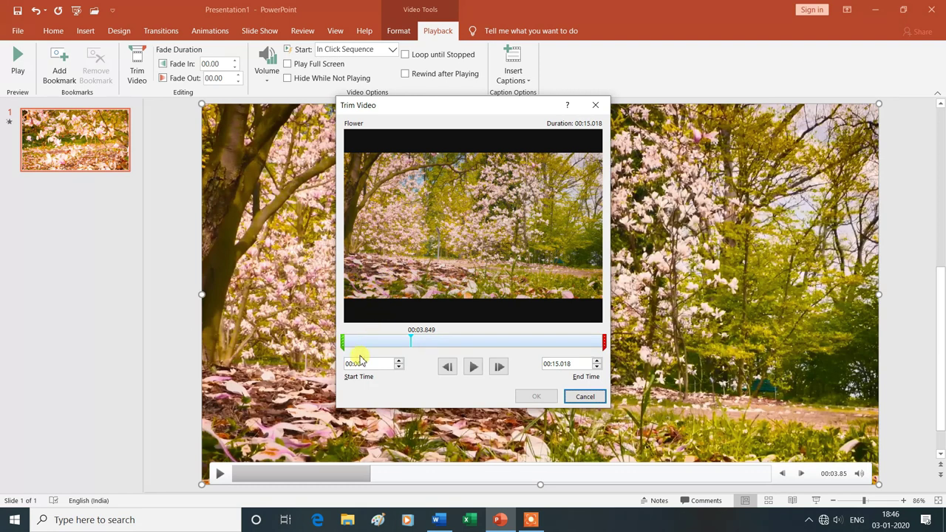
{"action": "left_click_drag", "start_coordinate": [343, 343], "coordinate": [369, 344]}
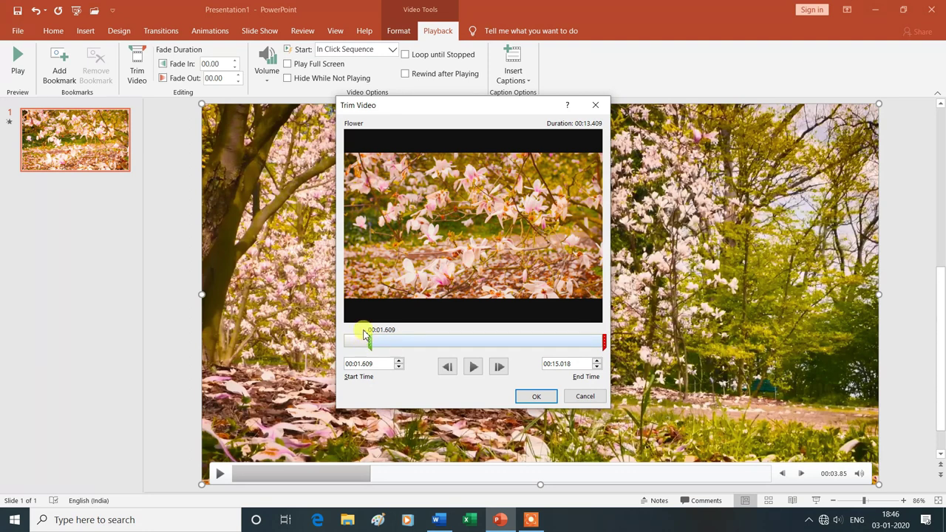
{"action": "left_click", "coordinate": [604, 341]}
{"action": "left_click_drag", "start_coordinate": [604, 341], "coordinate": [583, 342]}
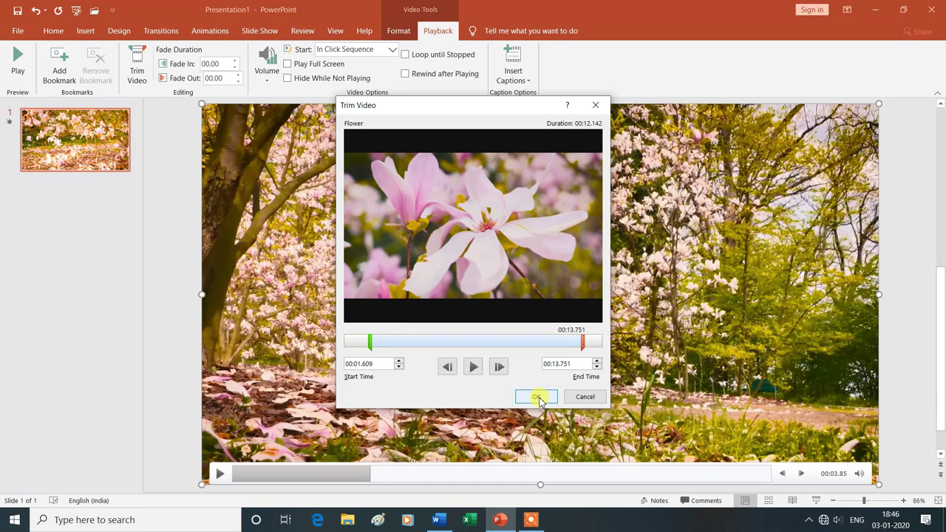
{"action": "left_click", "coordinate": [537, 398]}
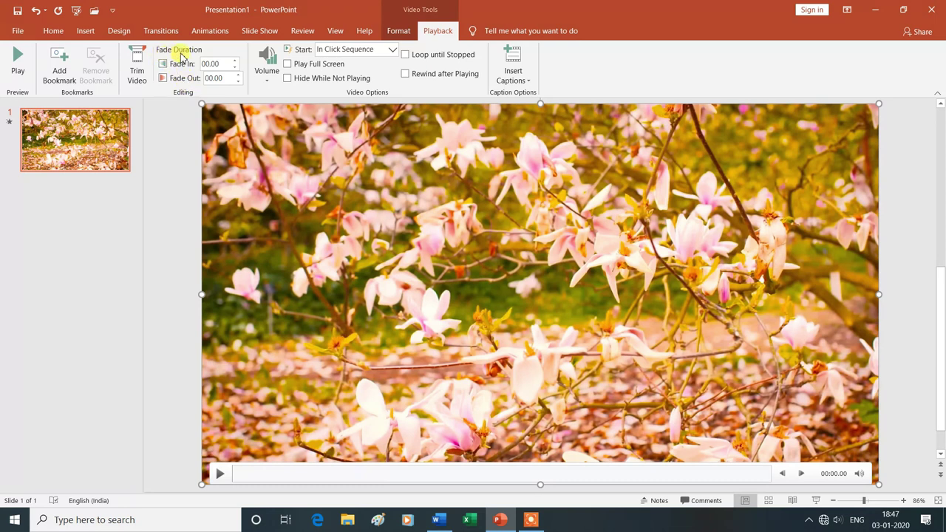
- Set Fade In to 01.75 and Fade Out to 00.50, then preview the video
{"action": "left_click", "coordinate": [214, 64]}
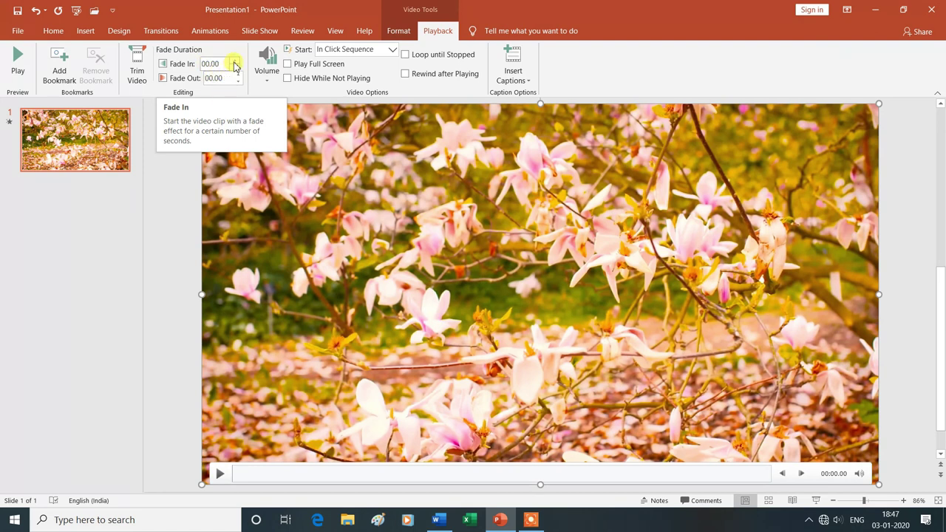
{"action": "left_click", "coordinate": [235, 62]}
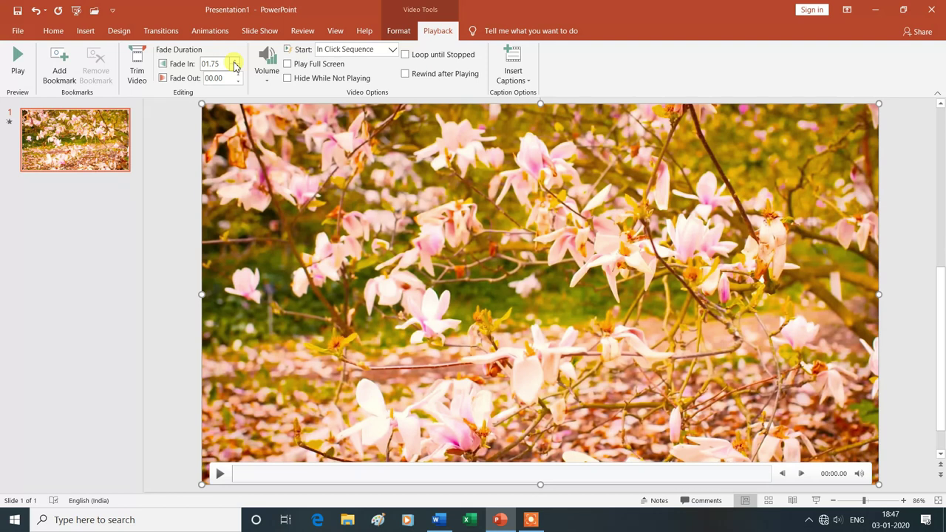
{"action": "double_click", "coordinate": [219, 65]}
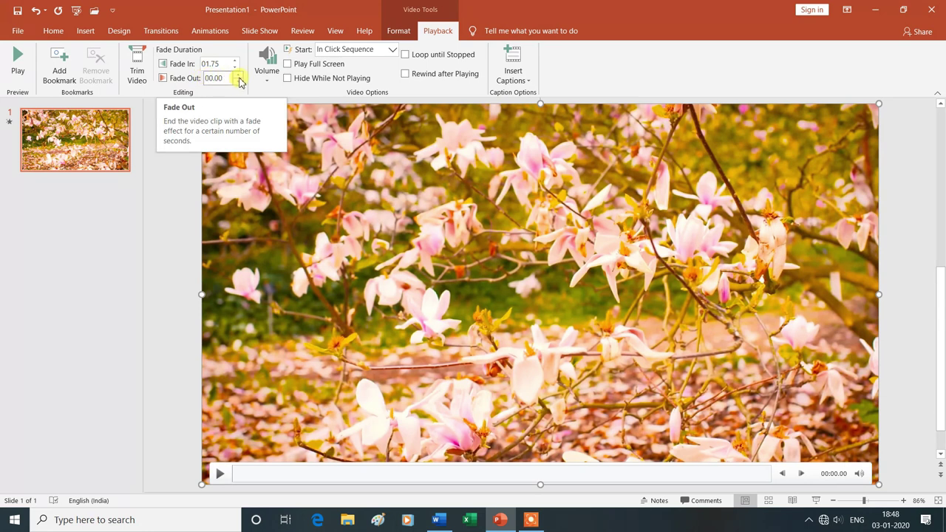
{"action": "left_click", "coordinate": [239, 74]}
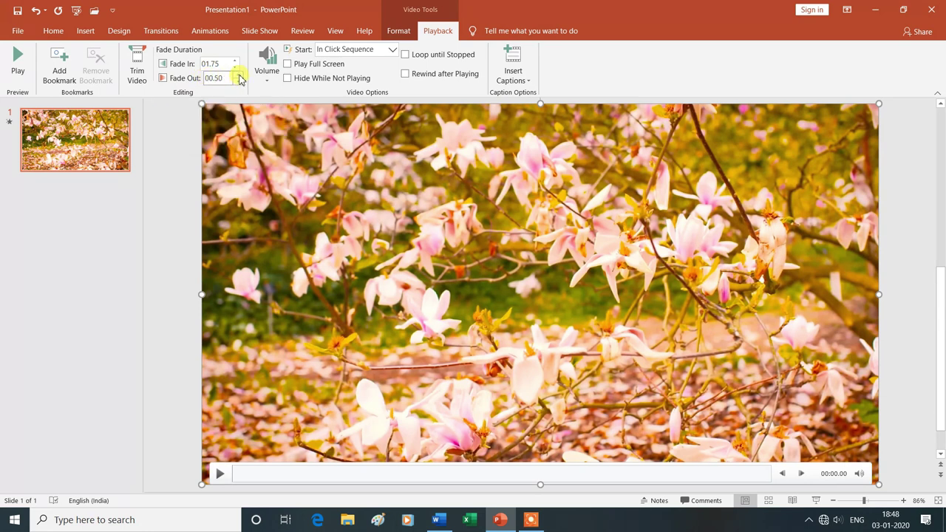
{"action": "left_click", "coordinate": [226, 78]}
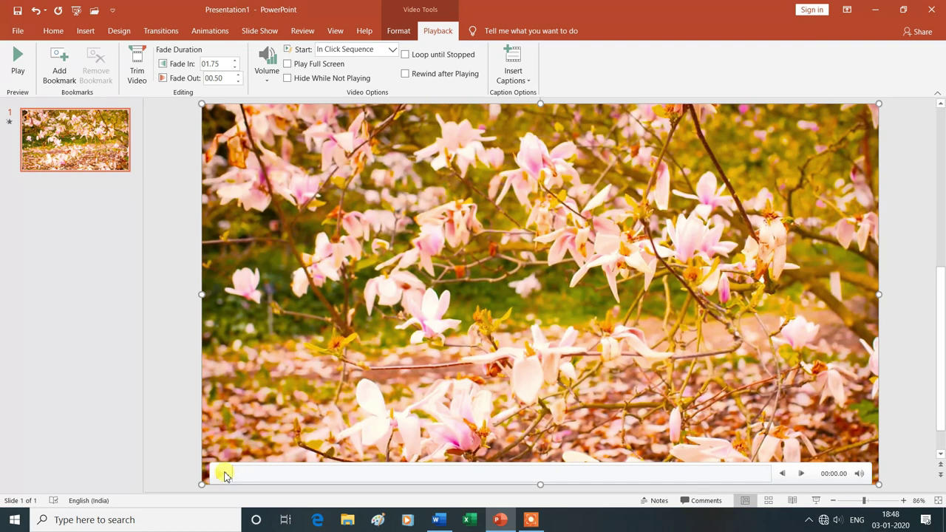
{"action": "left_click", "coordinate": [219, 477]}
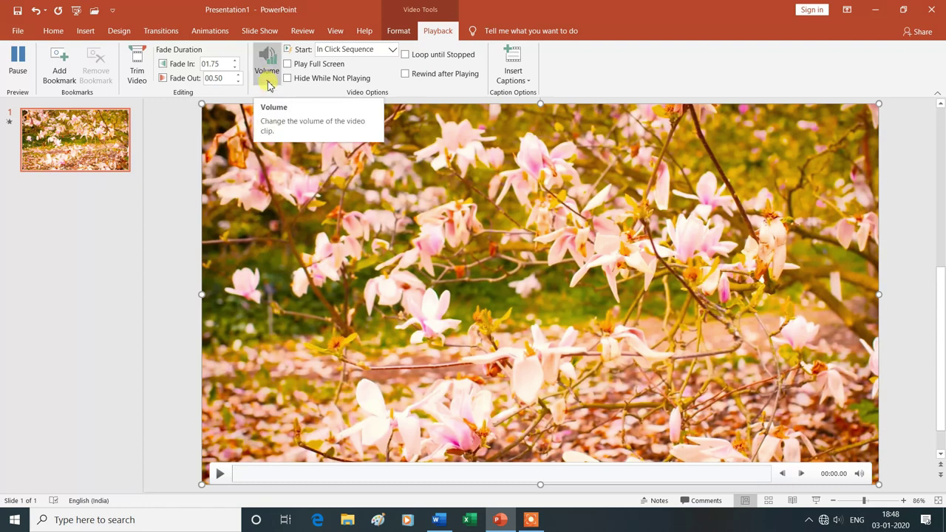
- Set the video's volume to Low, then change it to Medium
{"action": "left_click", "coordinate": [268, 82]}
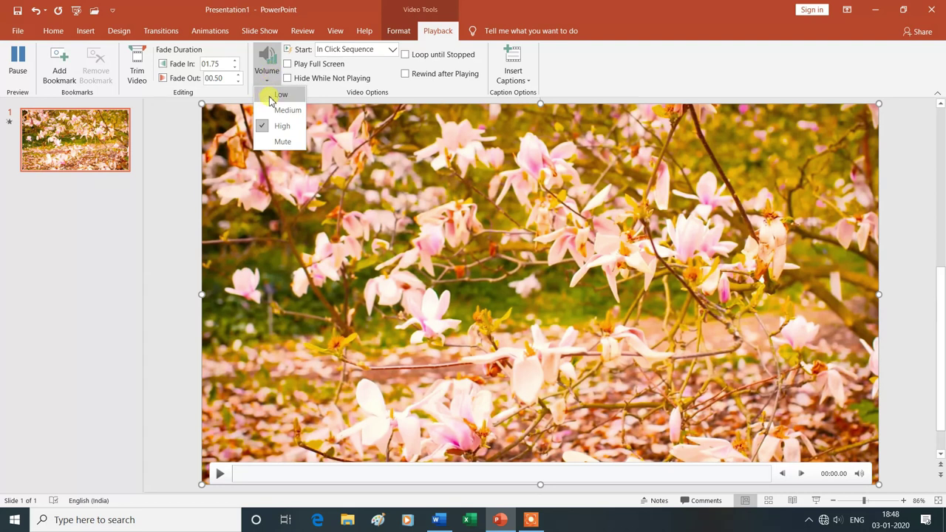
{"action": "left_click", "coordinate": [270, 96]}
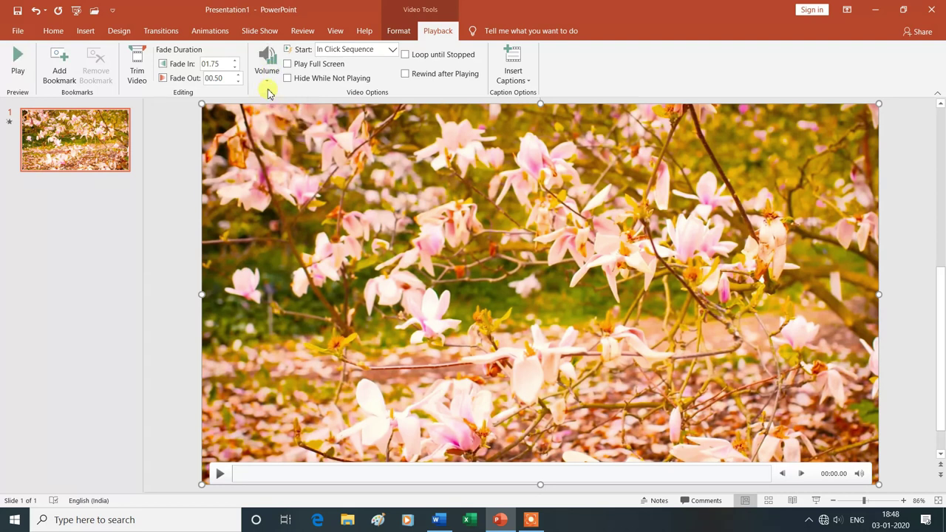
{"action": "left_click", "coordinate": [267, 80]}
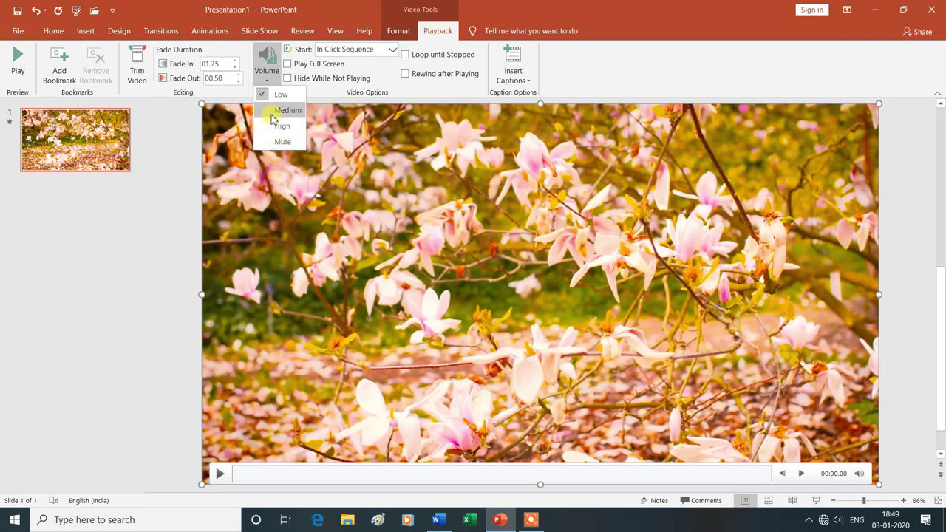
{"action": "left_click", "coordinate": [270, 112]}
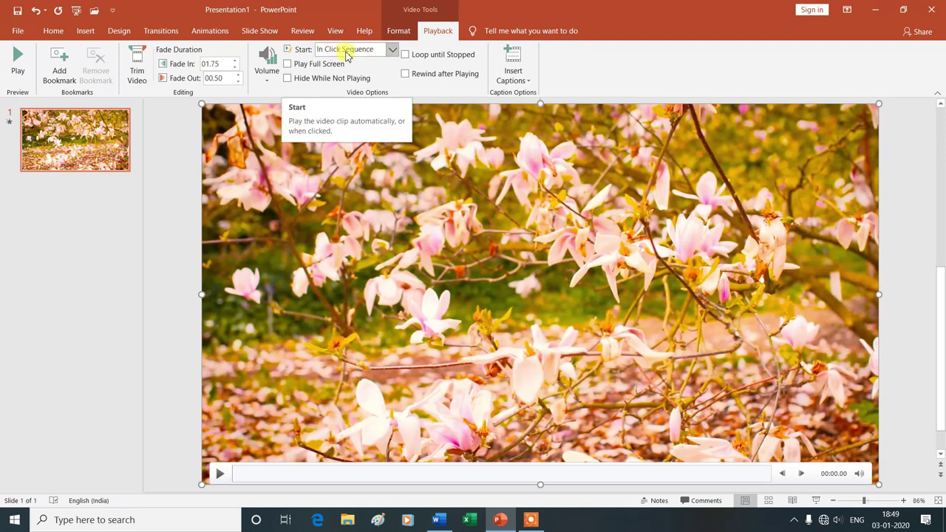
- Set the video to start Automatically and enable Play Full Screen
{"action": "left_click", "coordinate": [394, 51]}
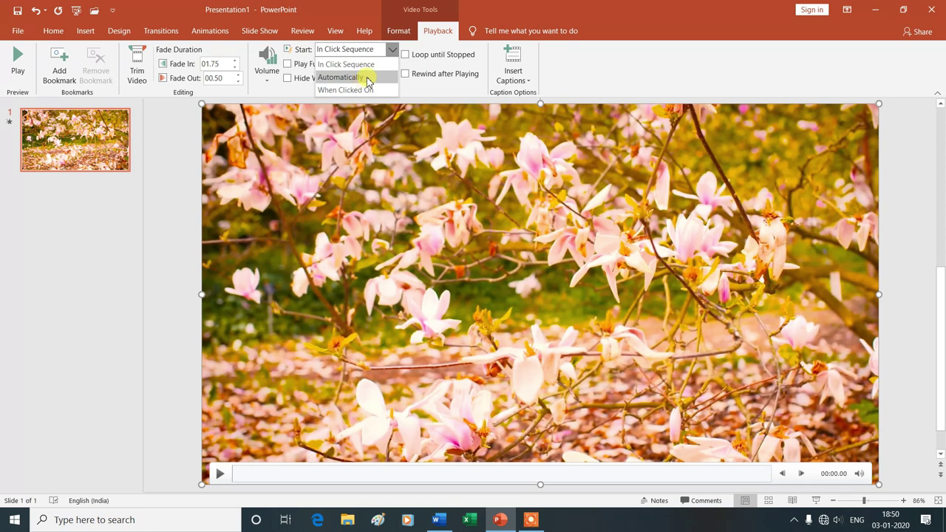
{"action": "left_click", "coordinate": [367, 77]}
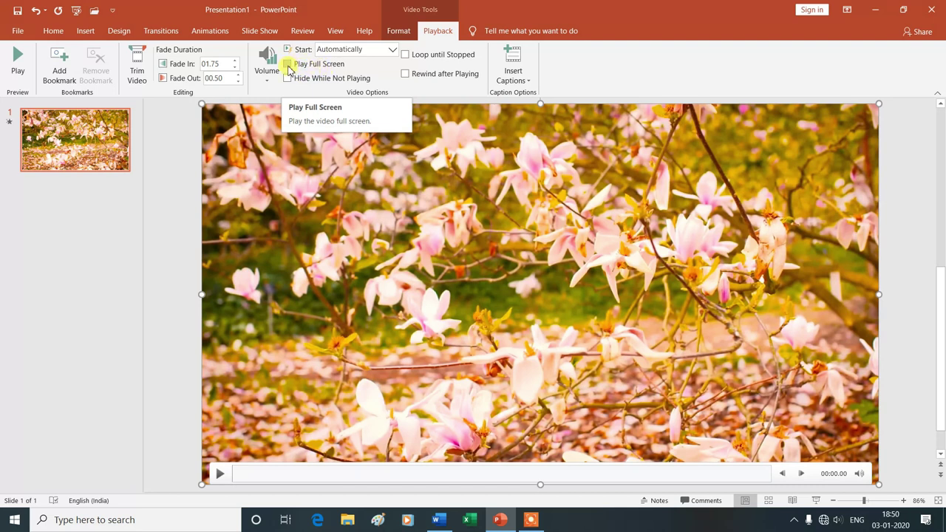
{"action": "left_click", "coordinate": [289, 65]}
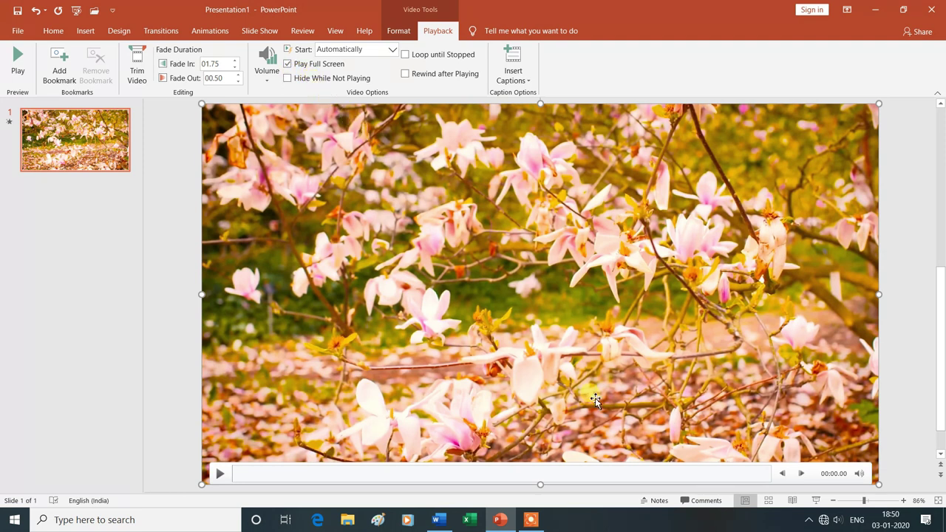
{"action": "left_click", "coordinate": [817, 502]}
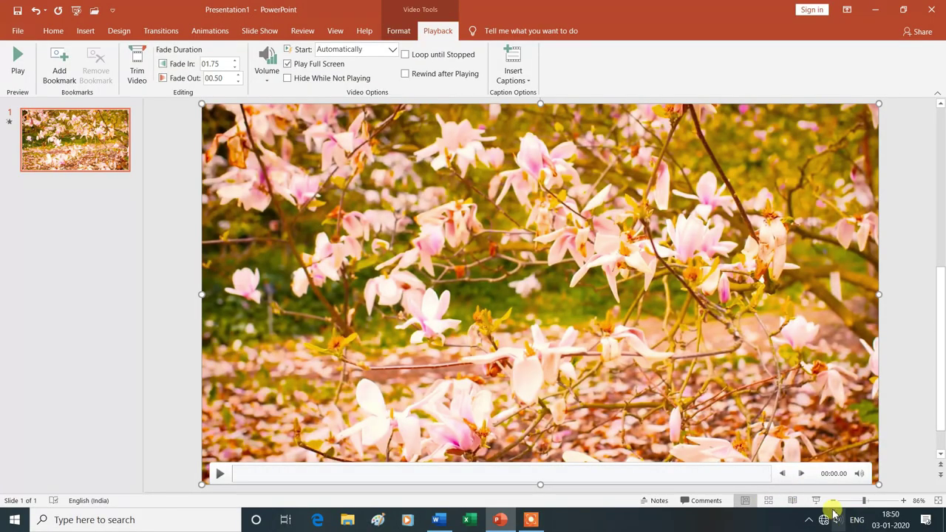
{"action": "left_click", "coordinate": [816, 500]}
{"action": "left_click", "coordinate": [83, 361]}
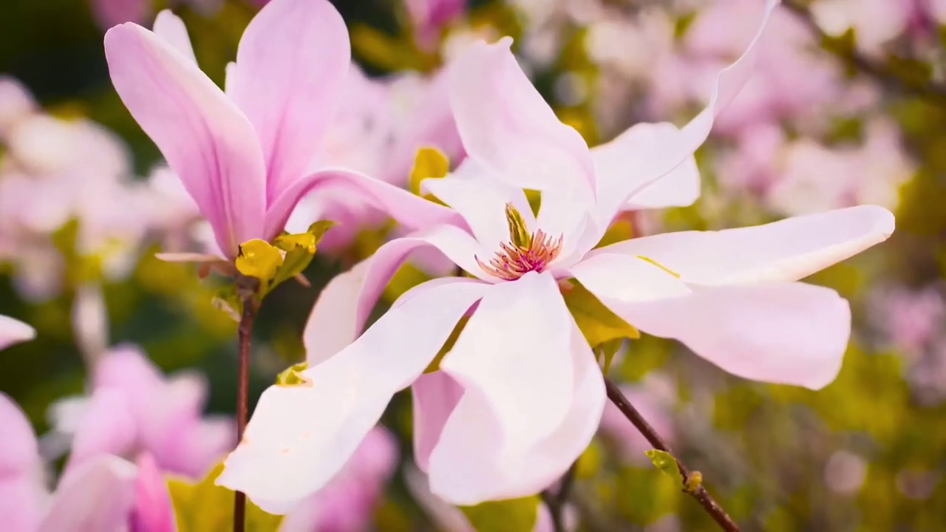
{"action": "key", "text": "Escape"}
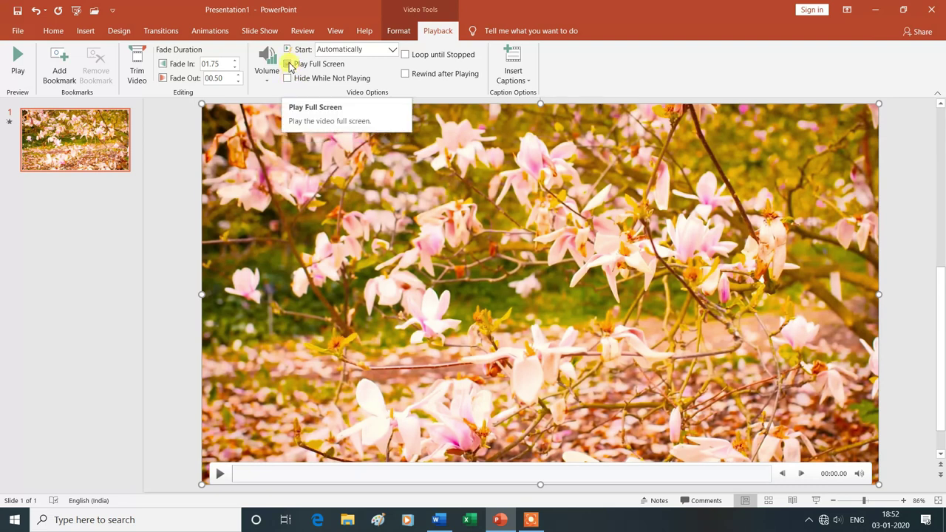
- Turn off Play Full Screen and turn on Loop until Stopped
{"action": "left_click", "coordinate": [288, 65]}
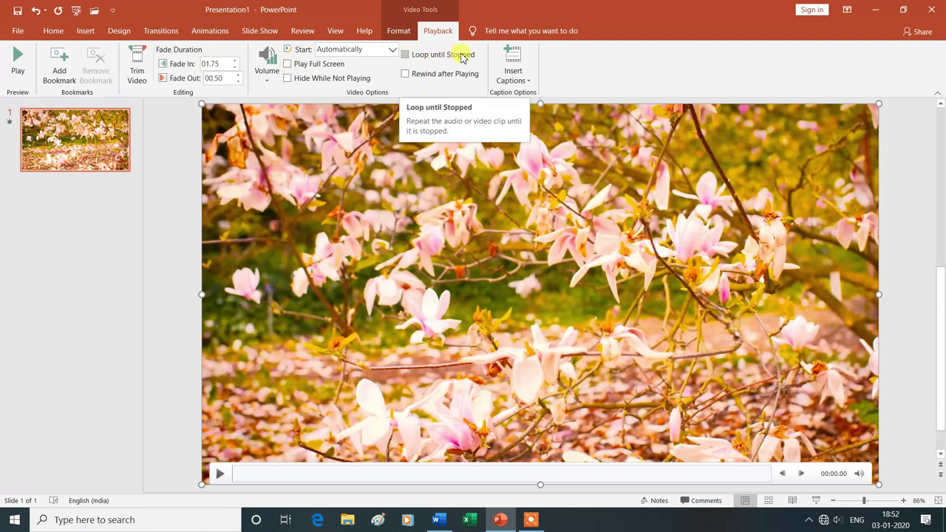
{"action": "left_click", "coordinate": [406, 57]}
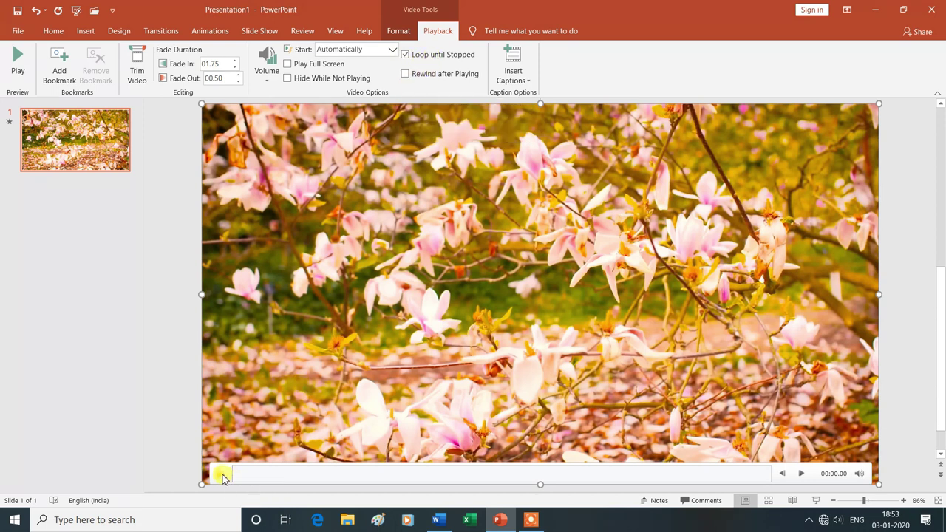
- Play the video to about 4.7 seconds, pause, and turn off Loop until Stopped
{"action": "left_click", "coordinate": [222, 474]}
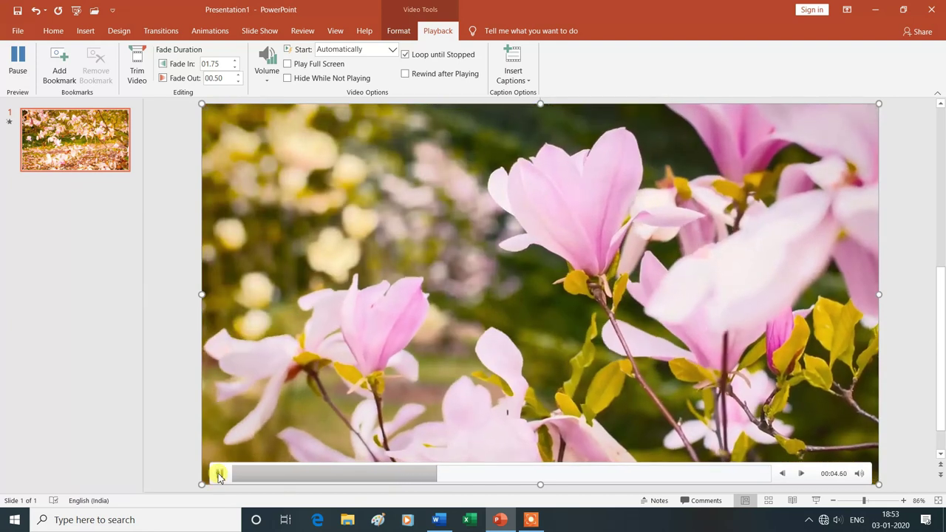
{"action": "left_click", "coordinate": [219, 475]}
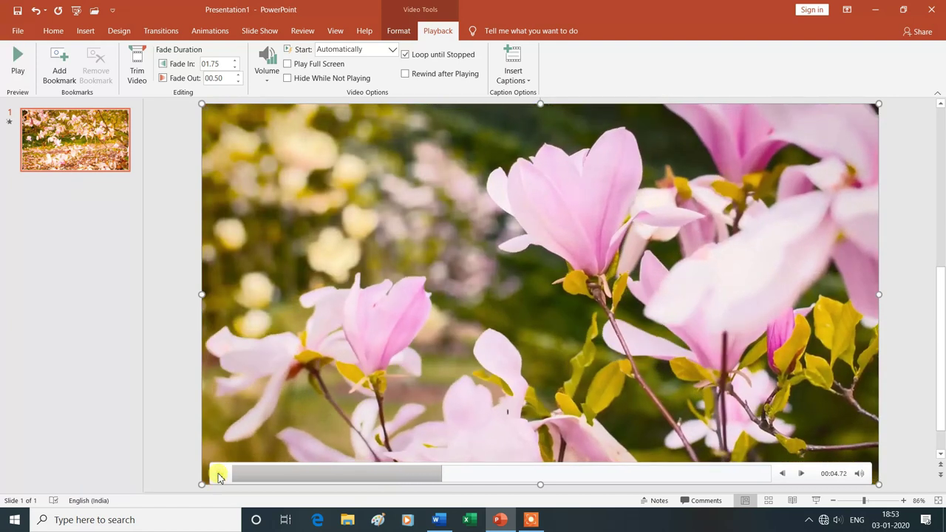
{"action": "left_click", "coordinate": [403, 56]}
- Show the video's Format options and play the clip, pausing at 00:09.25
{"action": "left_click", "coordinate": [397, 35]}
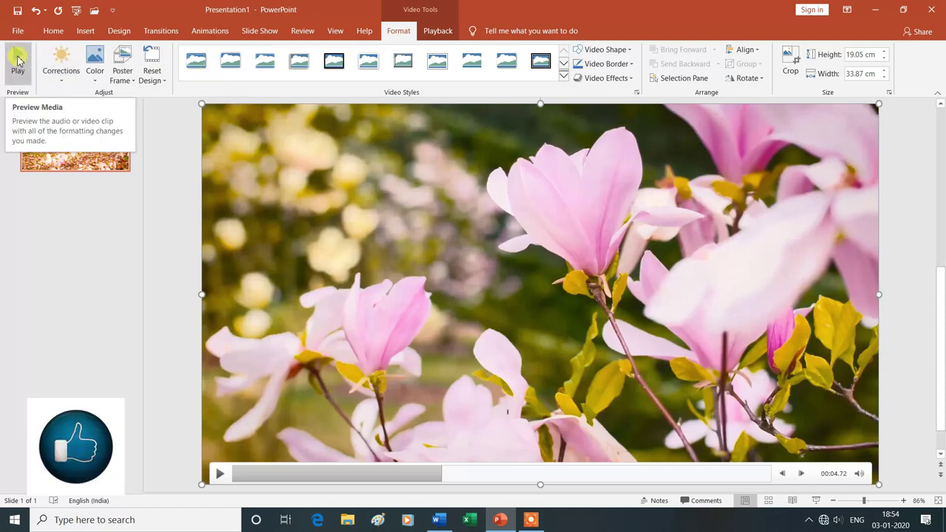
{"action": "left_click", "coordinate": [19, 60]}
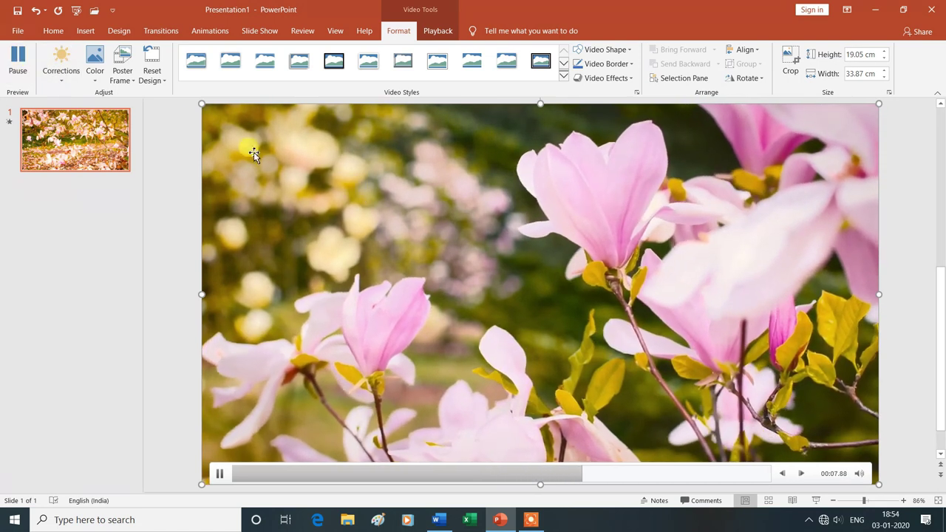
{"action": "left_click", "coordinate": [22, 56]}
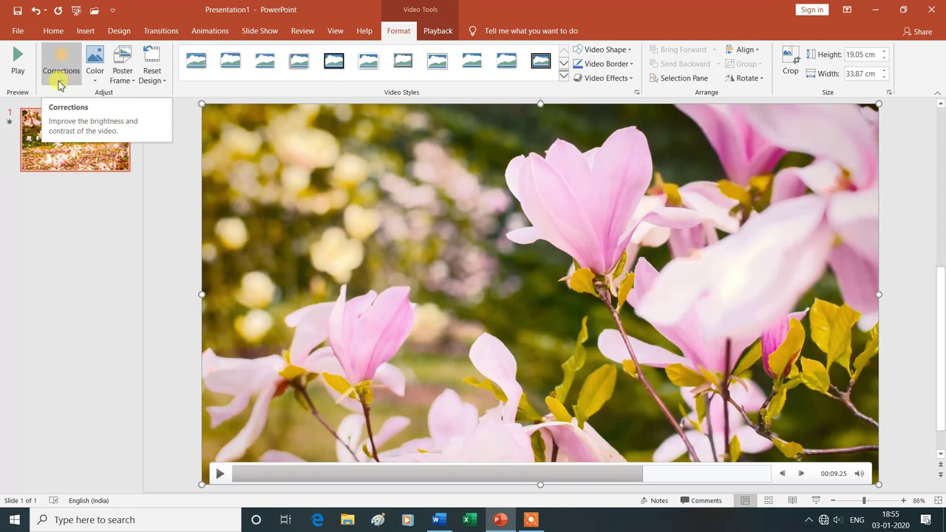
- Leave Corrections unchanged and choose No Recolor to keep the video's original colours
{"action": "left_click", "coordinate": [62, 84]}
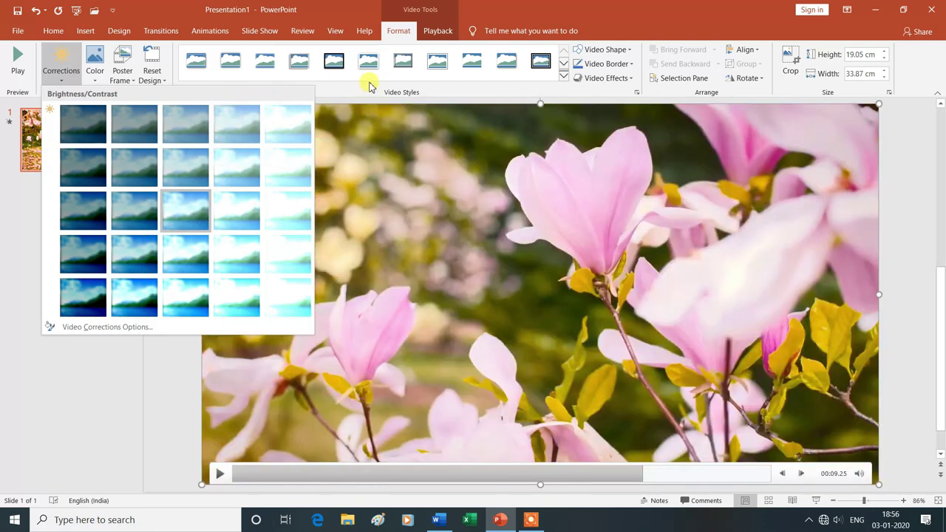
{"action": "left_click", "coordinate": [369, 87]}
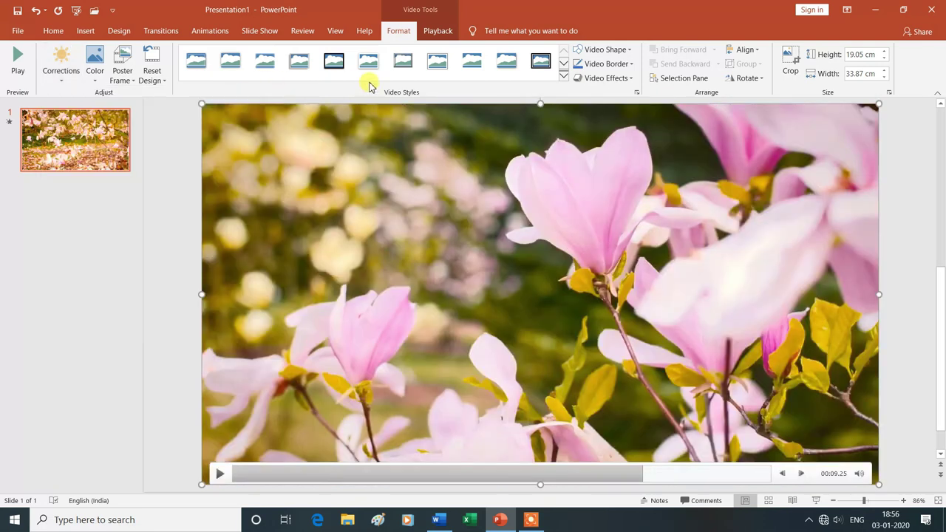
{"action": "left_click", "coordinate": [95, 81]}
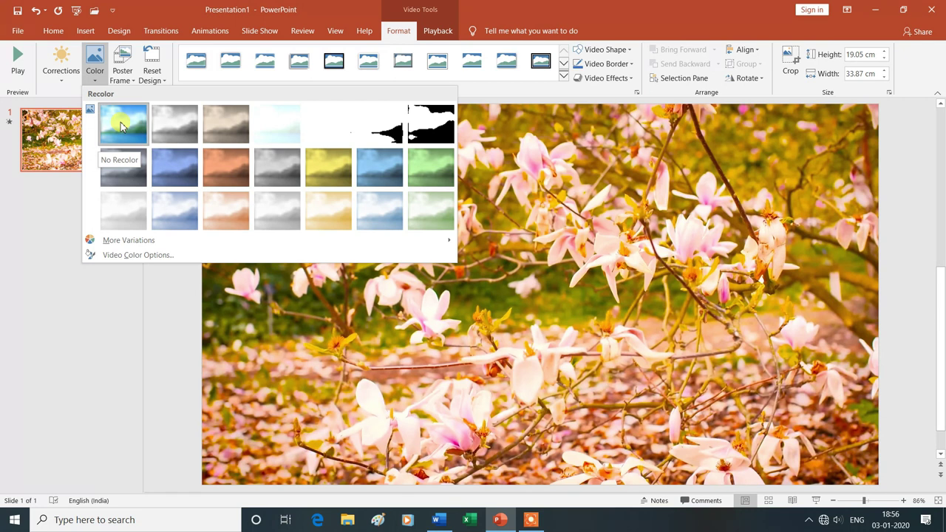
{"action": "left_click", "coordinate": [123, 128]}
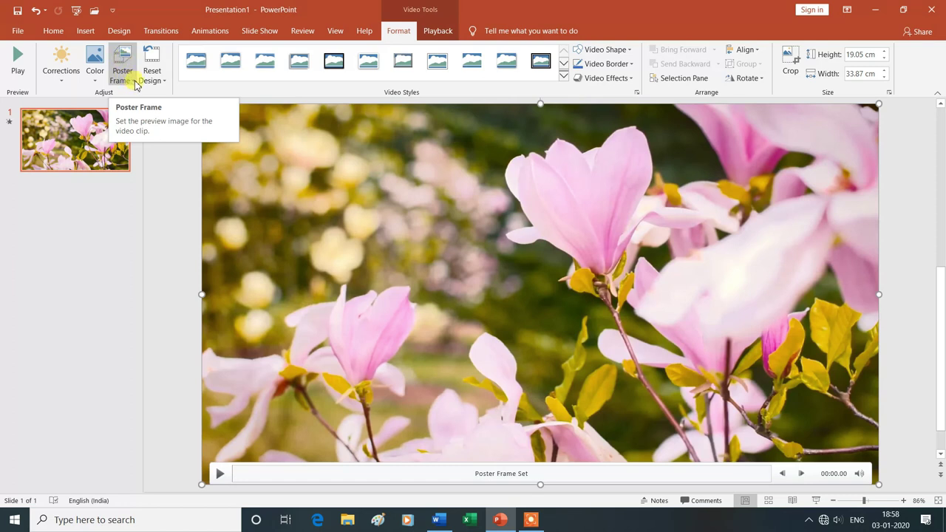
- Set the local picture 'images (14)' as the video's poster frame, then play the video to preview it
{"action": "left_click", "coordinate": [136, 82]}
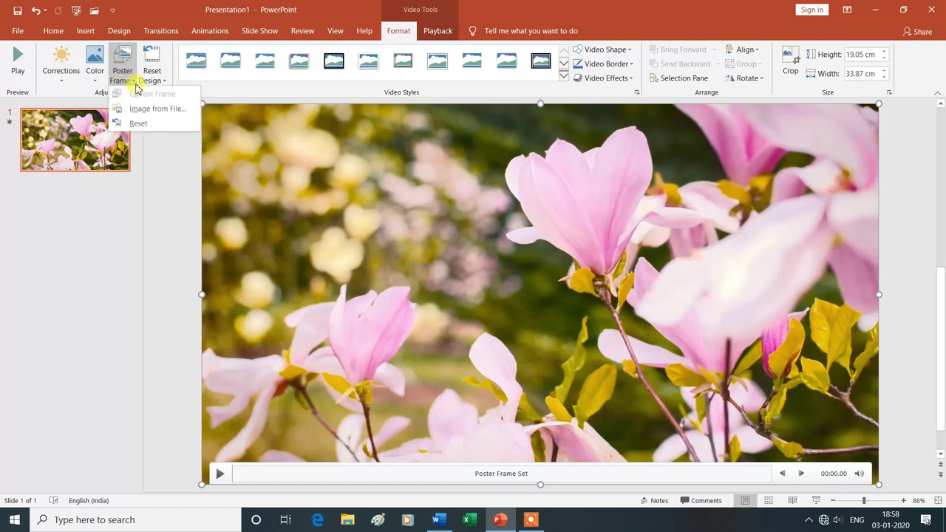
{"action": "left_click", "coordinate": [162, 112]}
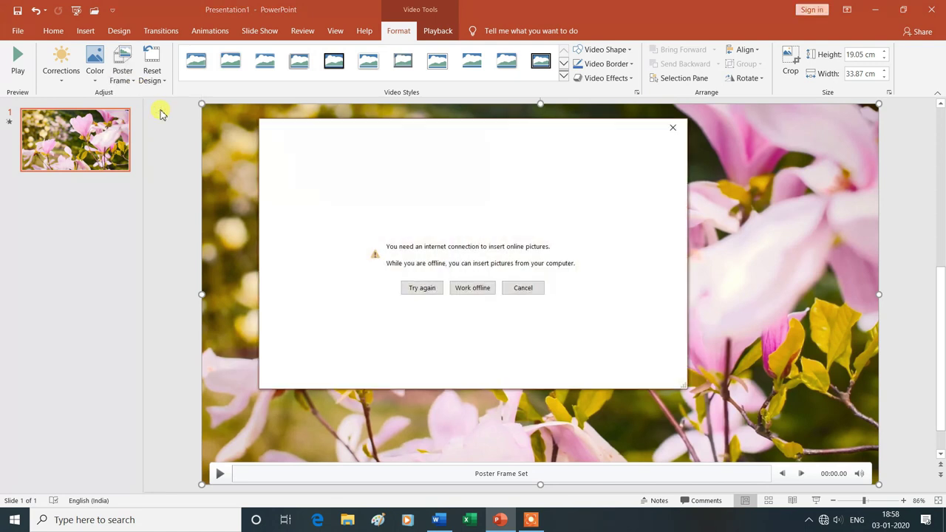
{"action": "left_click", "coordinate": [473, 288]}
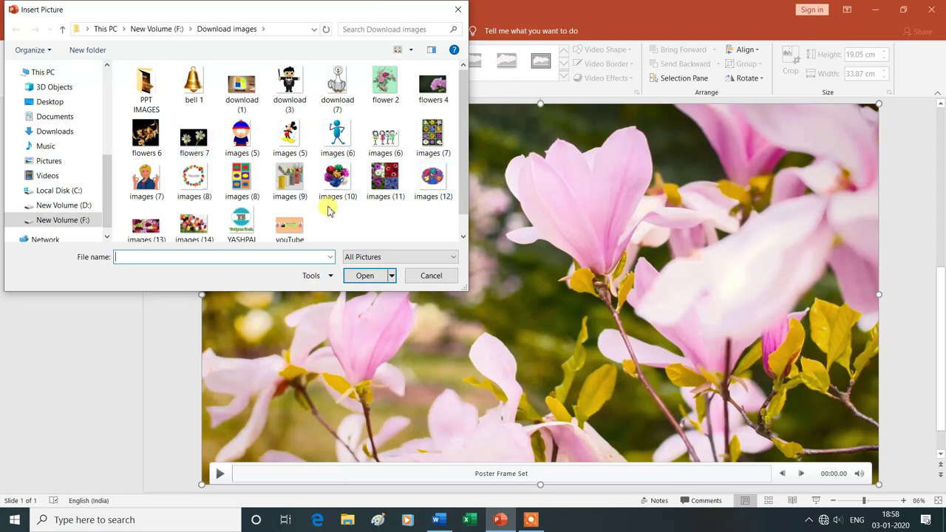
{"action": "left_click", "coordinate": [195, 232]}
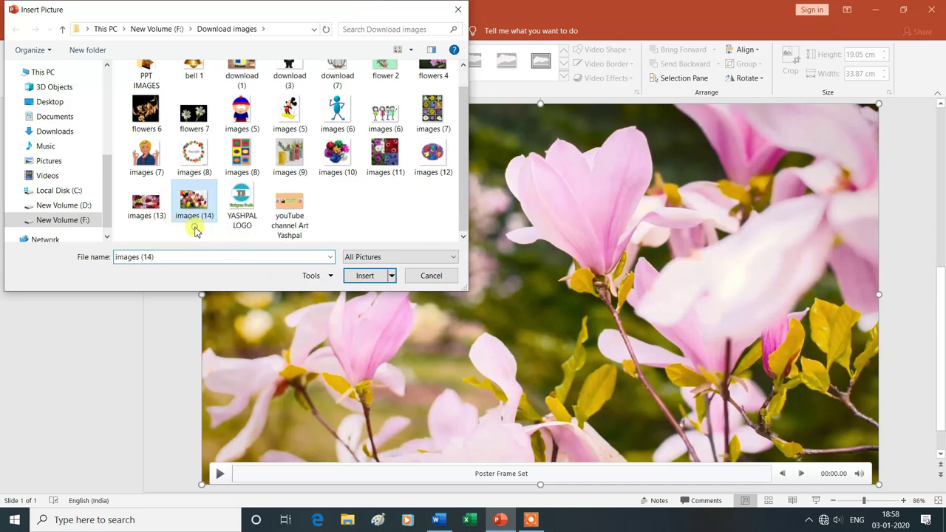
{"action": "left_click", "coordinate": [368, 278]}
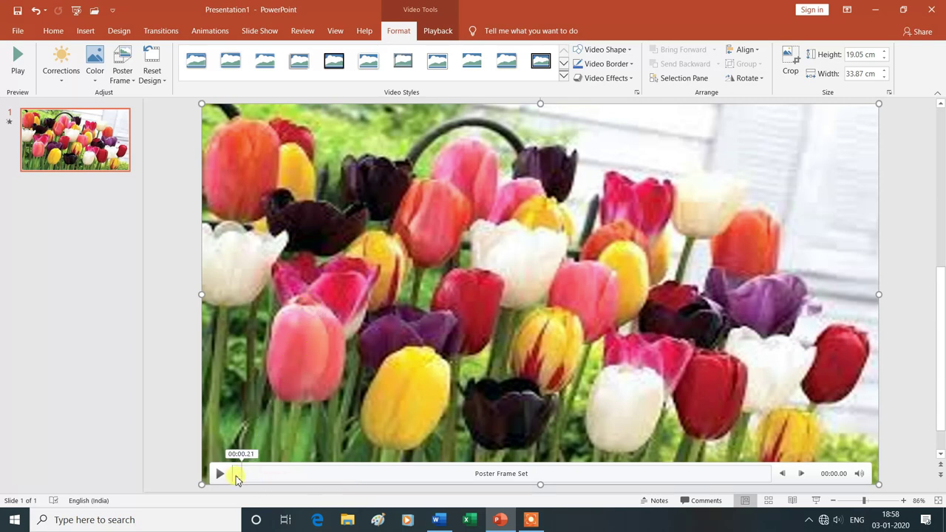
{"action": "left_click", "coordinate": [220, 477]}
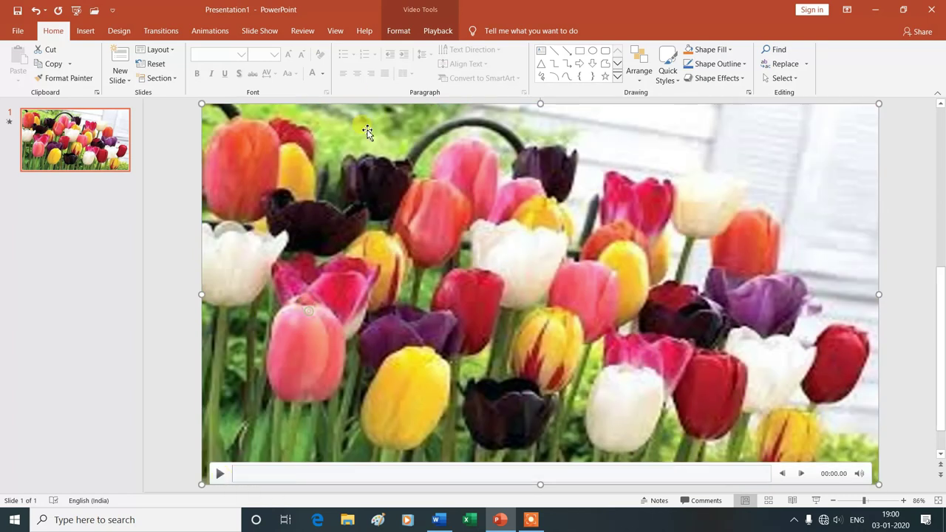
{"action": "left_click", "coordinate": [399, 31]}
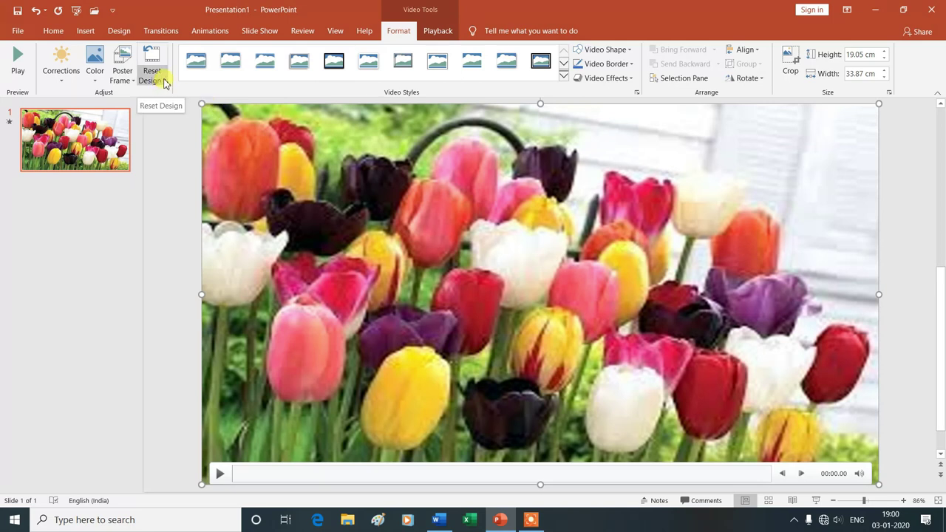
- Reset the video's poster frame and design, then narrow it from the left side to 33 cm wide
{"action": "left_click", "coordinate": [134, 83]}
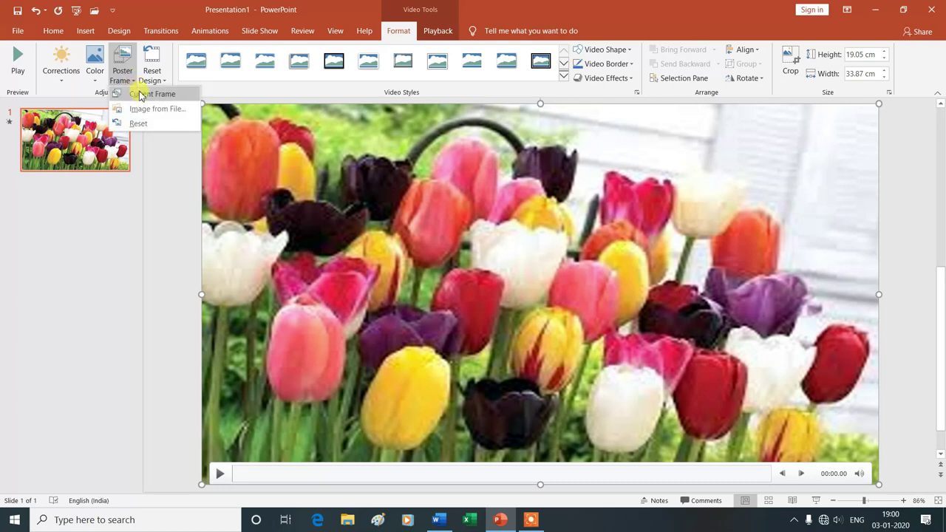
{"action": "left_click", "coordinate": [146, 126]}
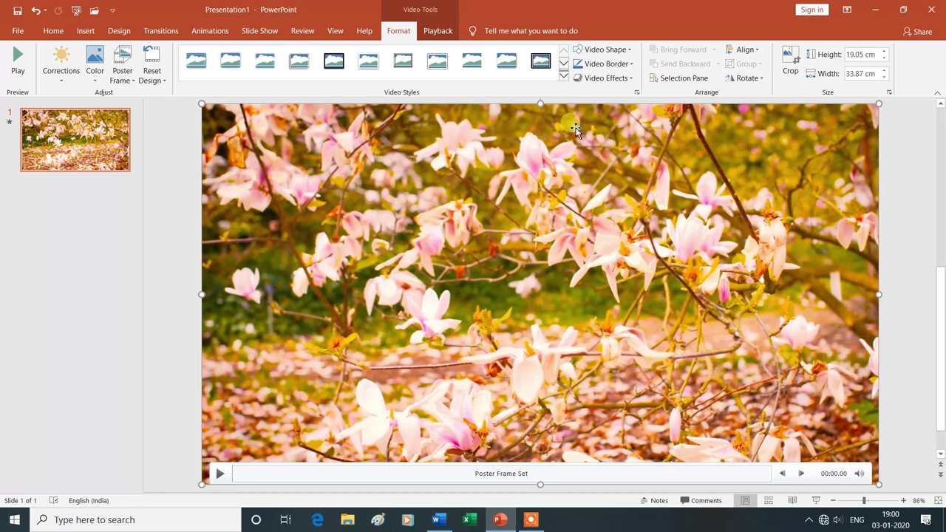
{"action": "left_click", "coordinate": [164, 81]}
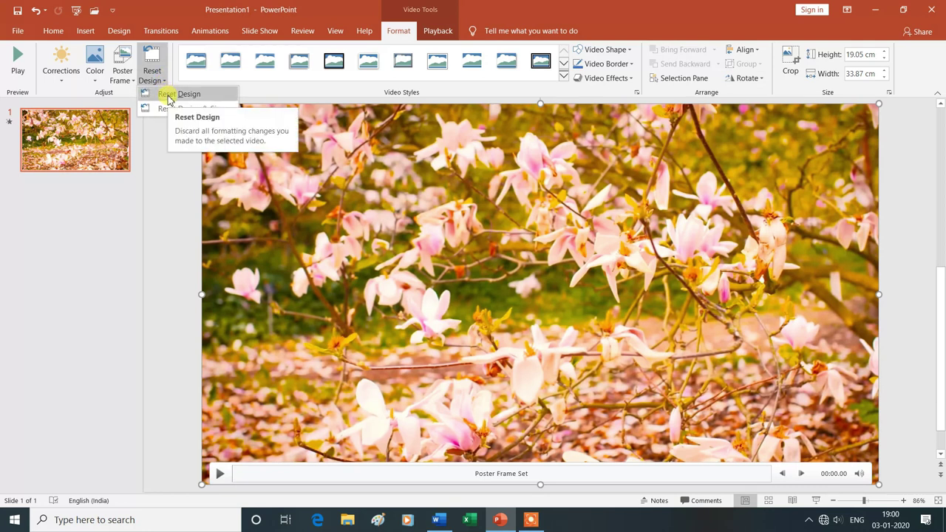
{"action": "left_click", "coordinate": [169, 95]}
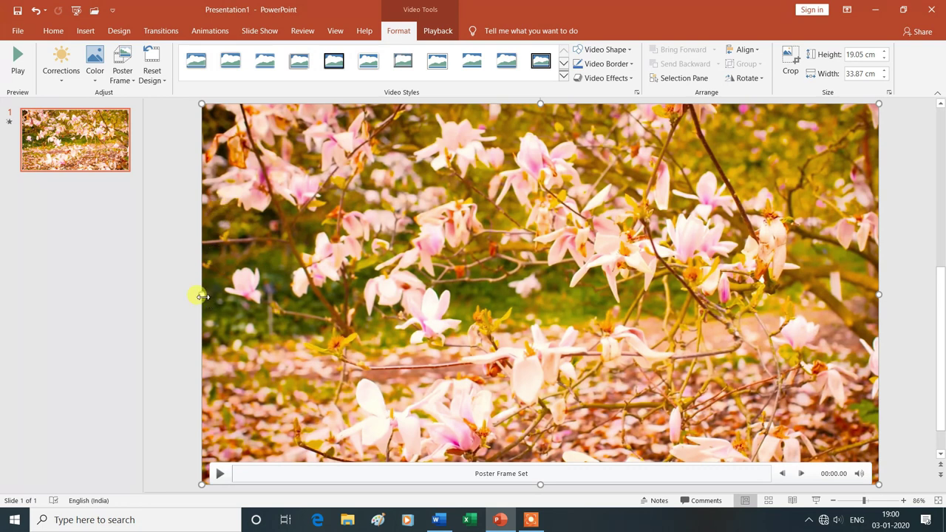
{"action": "mouse_move", "coordinate": [203, 297]}
{"action": "left_mouse_down"}
{"action": "mouse_move", "coordinate": [354, 294]}
{"action": "mouse_move", "coordinate": [215, 301]}
{"action": "left_mouse_up"}
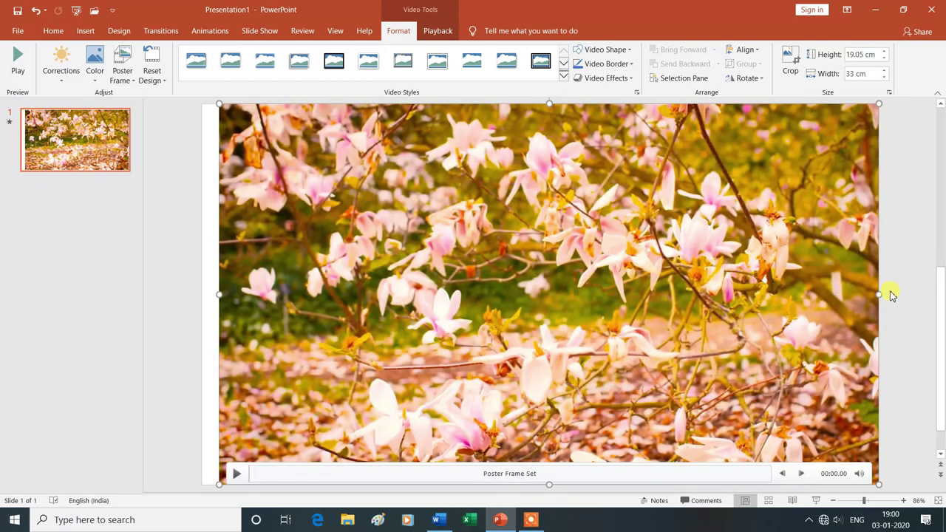
- Pull in the right, top and bottom edges so the video measures 29.94 cm wide by 16.28 cm tall
{"action": "left_click_drag", "start_coordinate": [881, 296], "coordinate": [818, 296]}
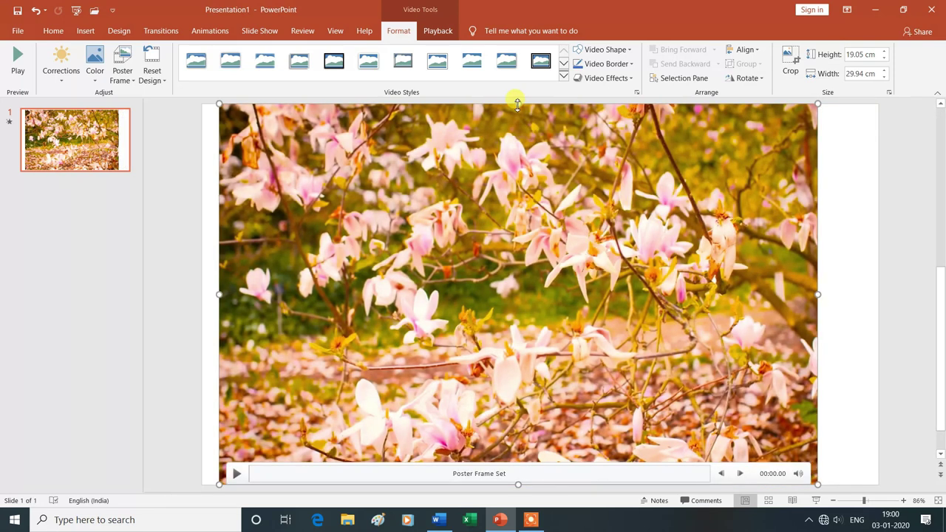
{"action": "left_click_drag", "start_coordinate": [518, 104], "coordinate": [518, 131]}
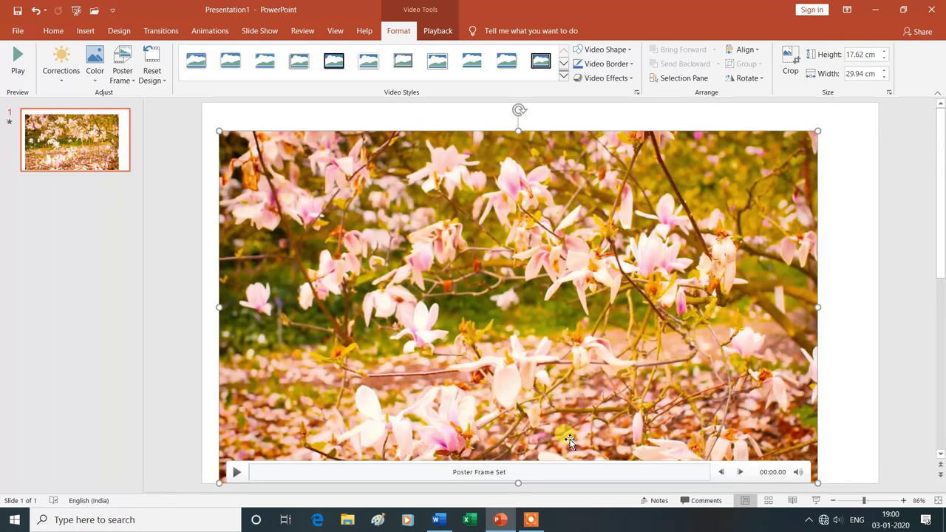
{"action": "left_click_drag", "start_coordinate": [516, 483], "coordinate": [519, 459]}
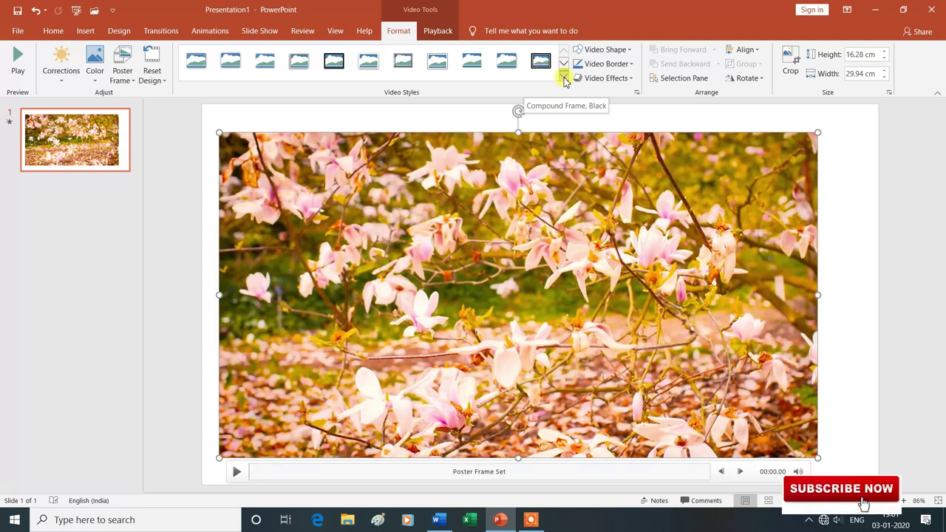
- Try the Simple Beveled Rectangle video style, then settle on Soft Edge Rectangle
{"action": "left_click", "coordinate": [565, 76]}
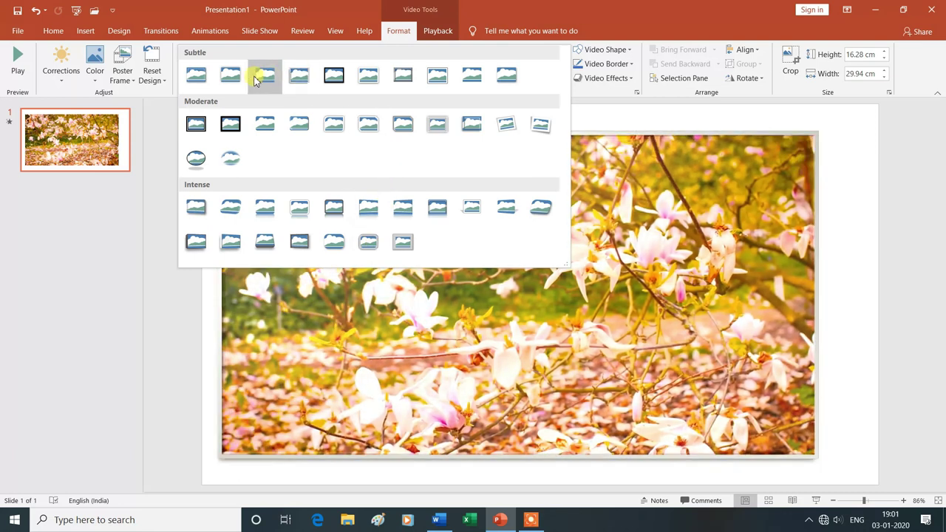
{"action": "left_click", "coordinate": [201, 78]}
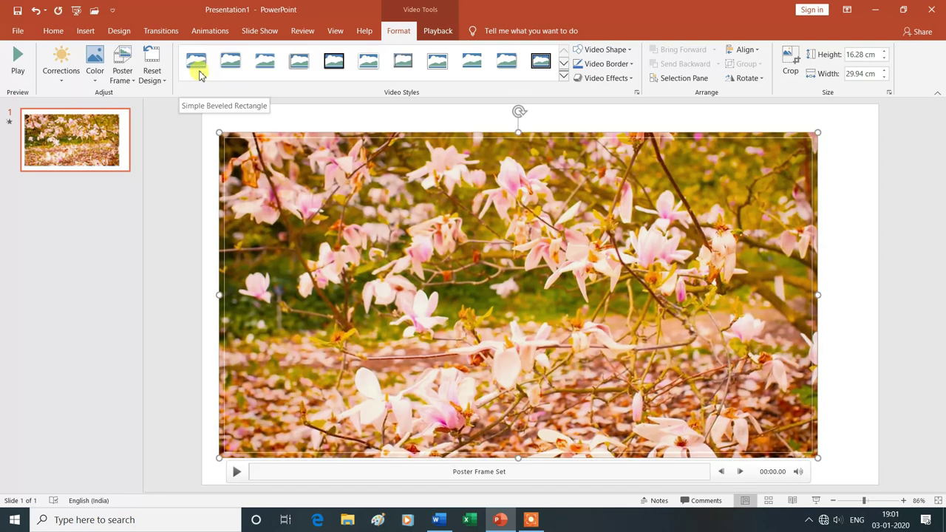
{"action": "left_click", "coordinate": [271, 66]}
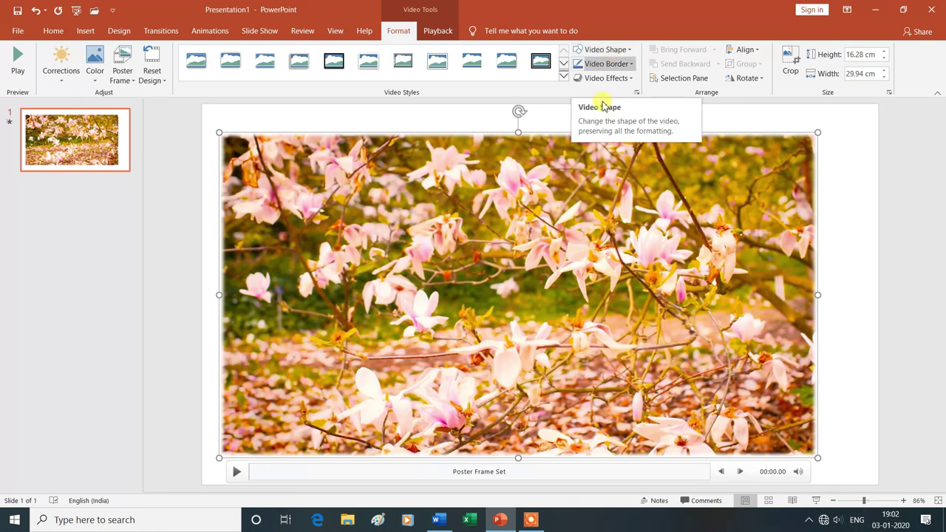
{"action": "left_click", "coordinate": [632, 53]}
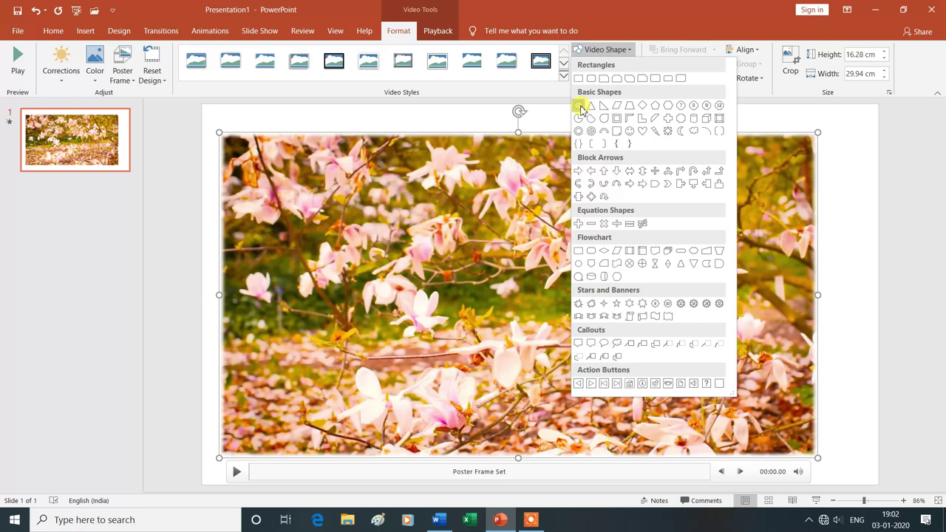
{"action": "left_click", "coordinate": [582, 108]}
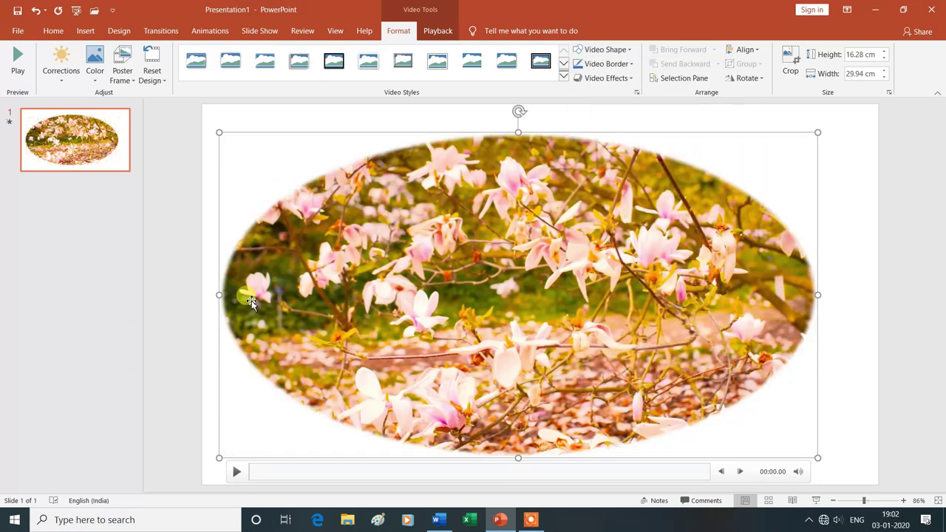
{"action": "left_click", "coordinate": [630, 50]}
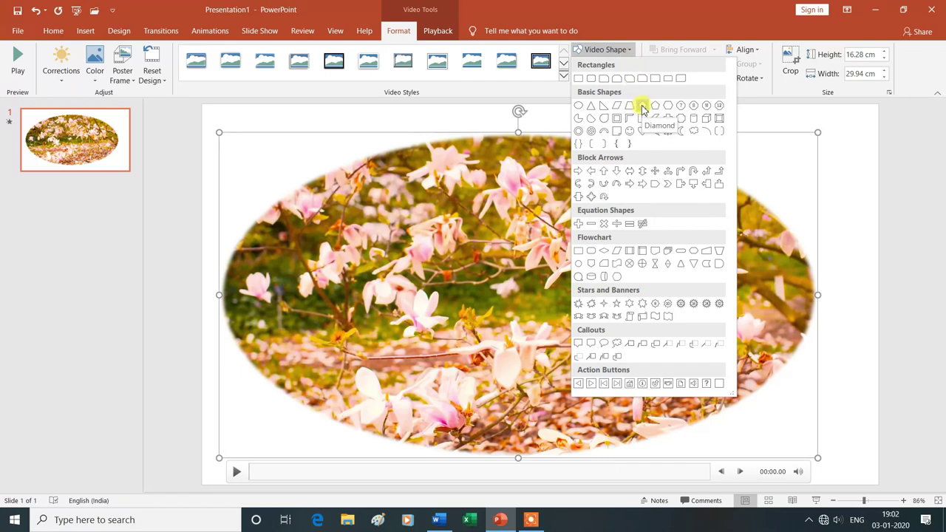
{"action": "left_click", "coordinate": [642, 105]}
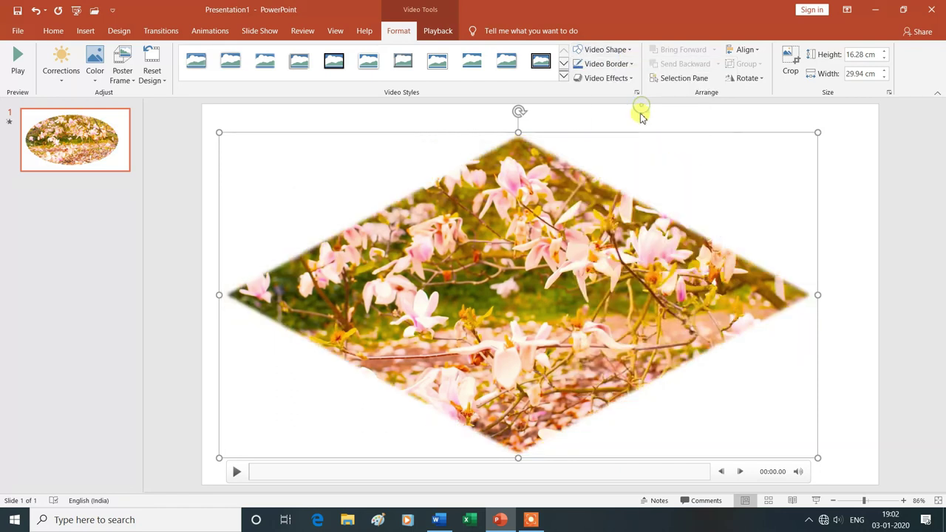
{"action": "left_click", "coordinate": [605, 49]}
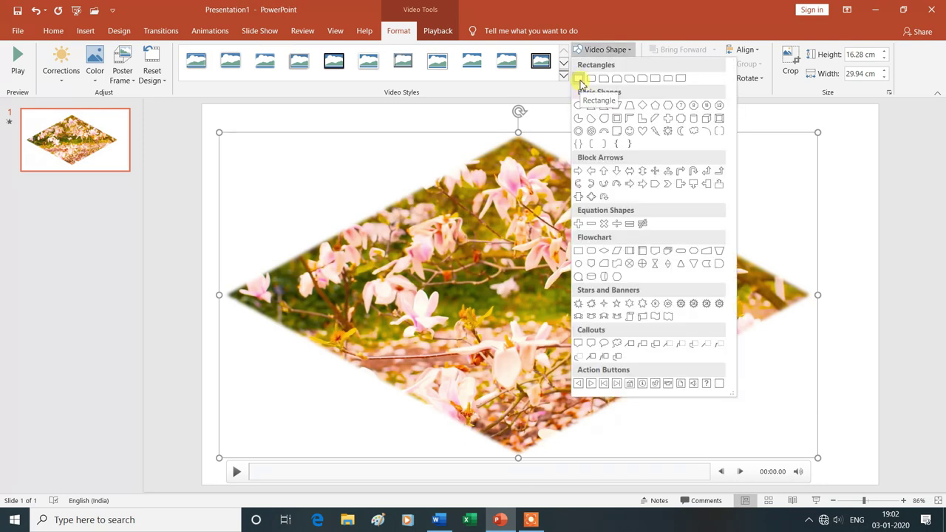
{"action": "left_click", "coordinate": [580, 79]}
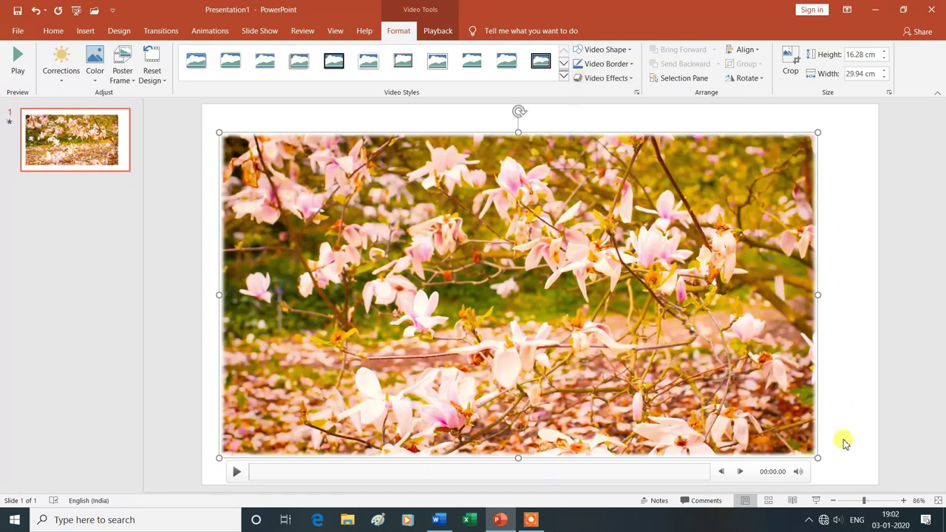
- Give the video a 6 pt border in the standard Green colour
{"action": "left_click", "coordinate": [633, 64]}
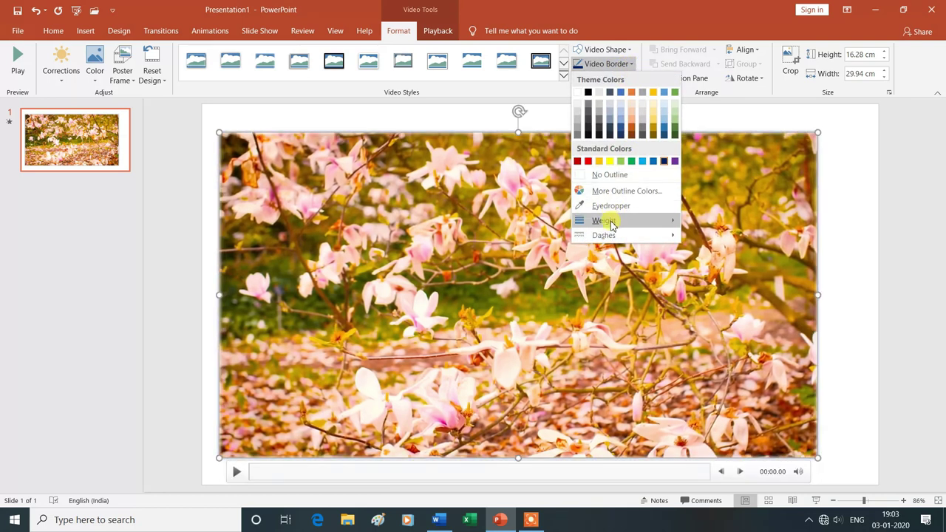
{"action": "mouse_move", "coordinate": [611, 222]}
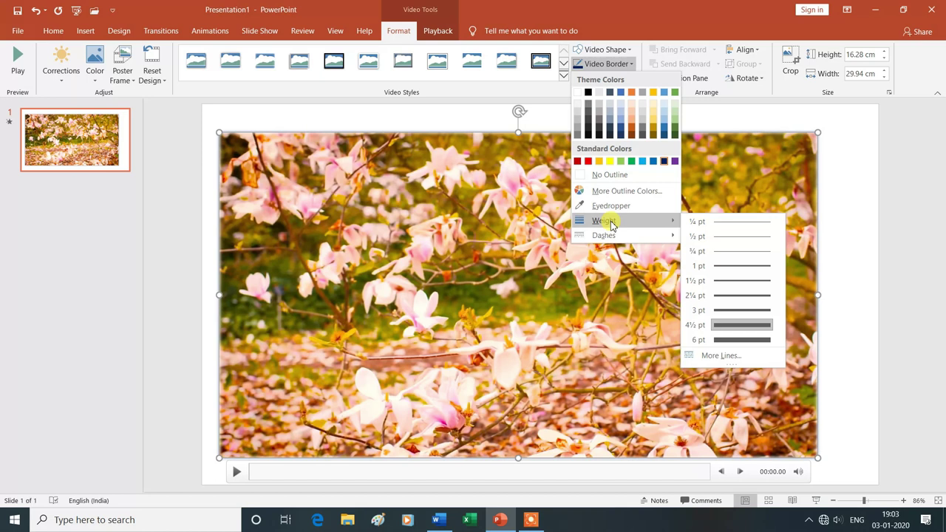
{"action": "left_click", "coordinate": [725, 341]}
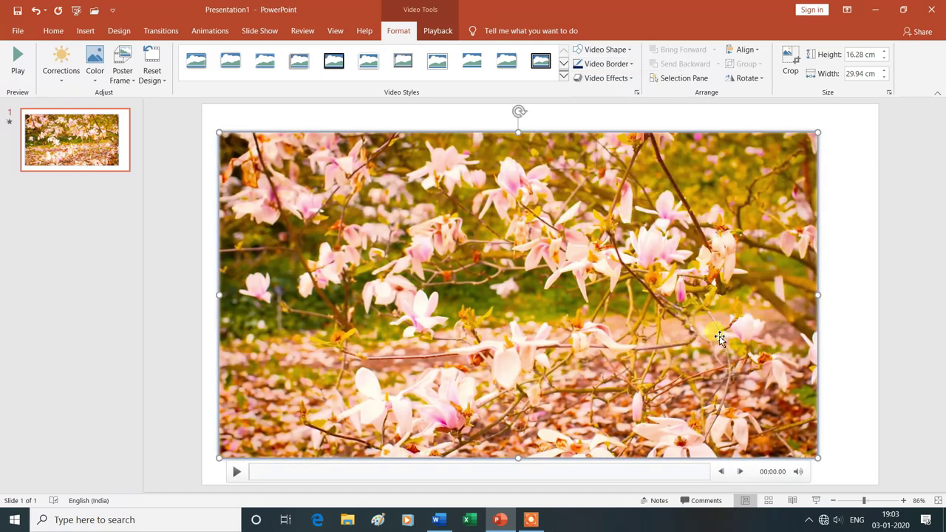
{"action": "left_click", "coordinate": [622, 67]}
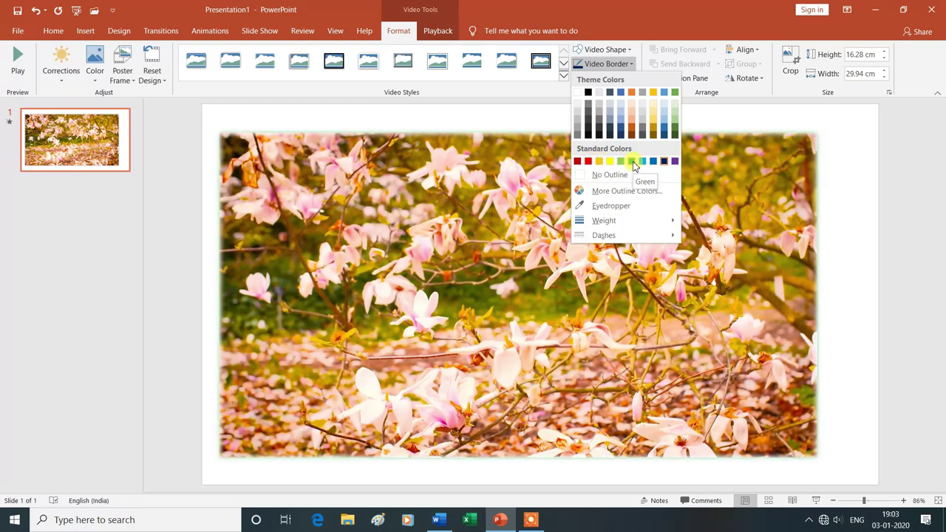
{"action": "left_click", "coordinate": [633, 164]}
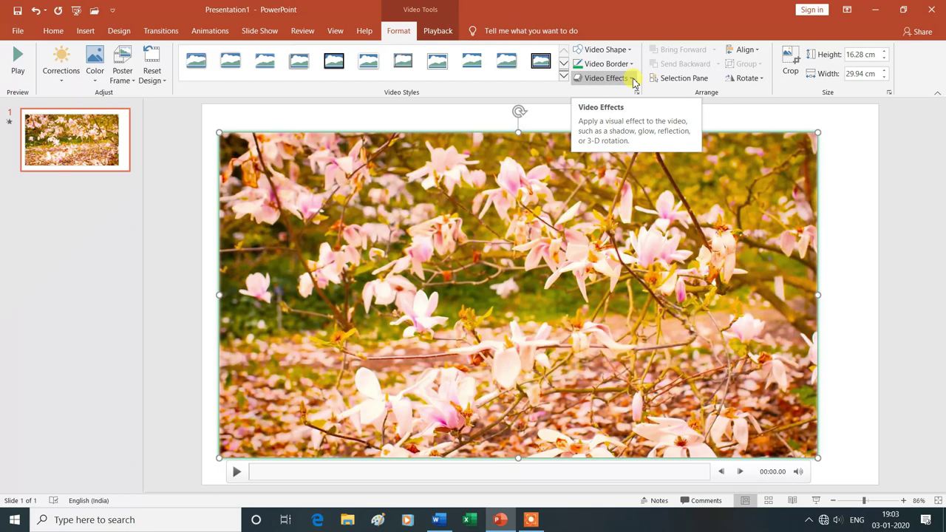
- Add an 11 pt Gold glow effect to the video
{"action": "left_click", "coordinate": [633, 80]}
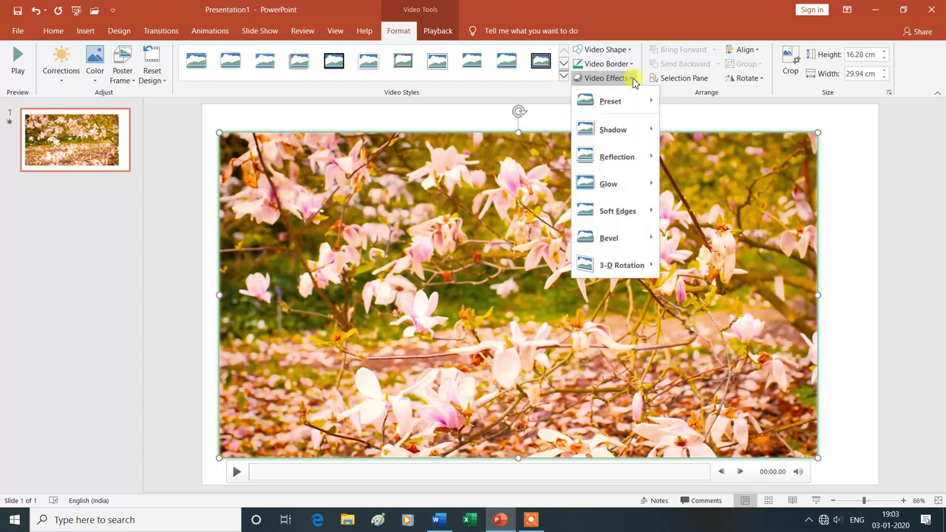
{"action": "mouse_move", "coordinate": [632, 101]}
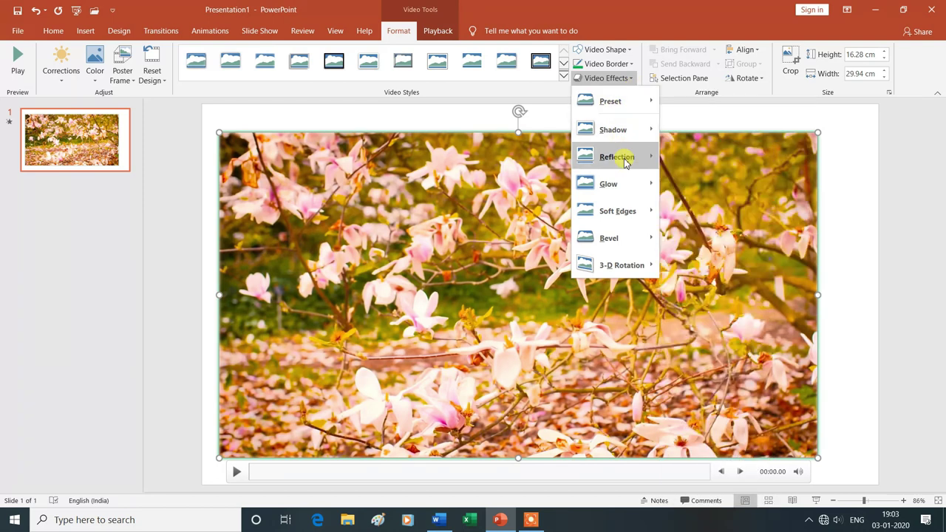
{"action": "mouse_move", "coordinate": [624, 163]}
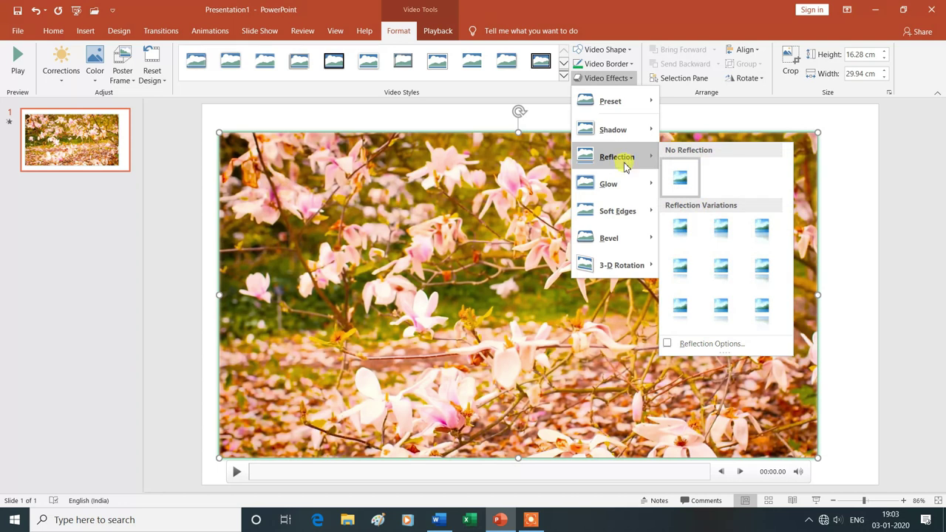
{"action": "mouse_move", "coordinate": [623, 188]}
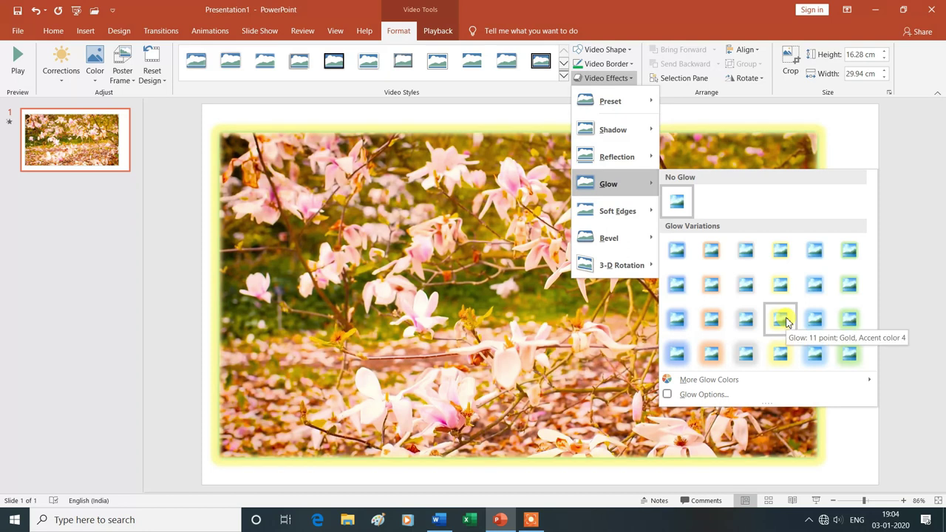
{"action": "left_click", "coordinate": [783, 318]}
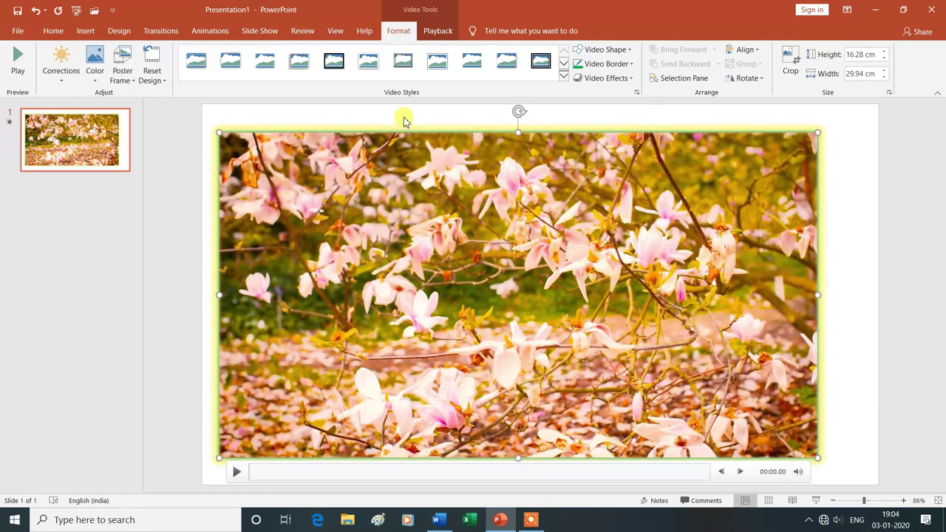
- Apply the first Bevel preset to the video
{"action": "left_click", "coordinate": [632, 78]}
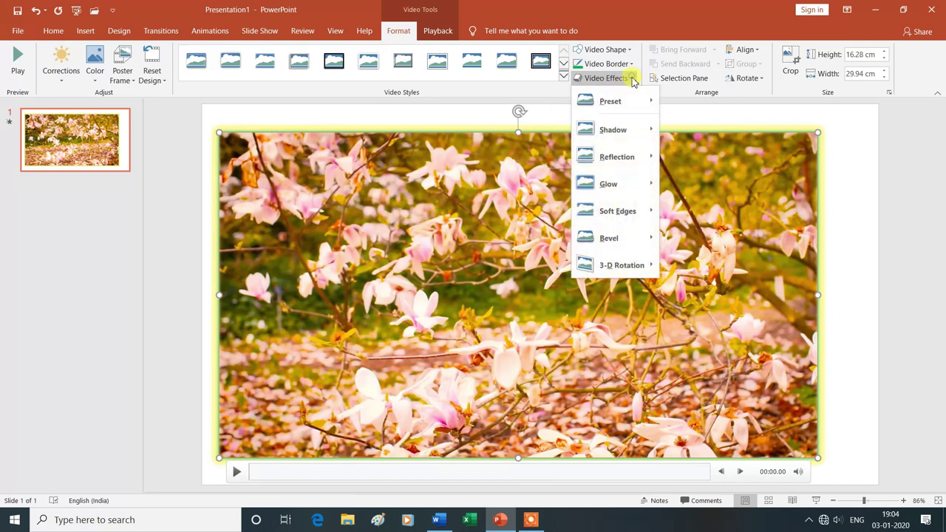
{"action": "mouse_move", "coordinate": [645, 241]}
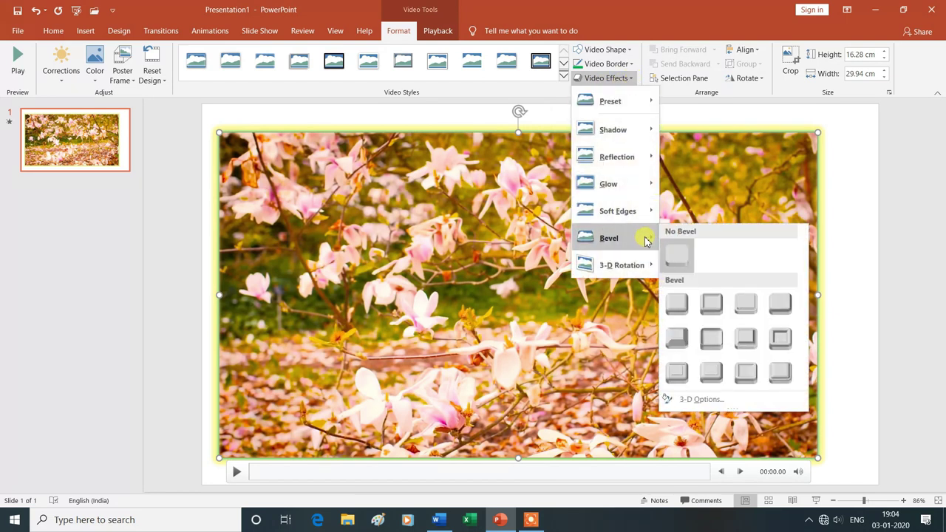
{"action": "left_click", "coordinate": [684, 300]}
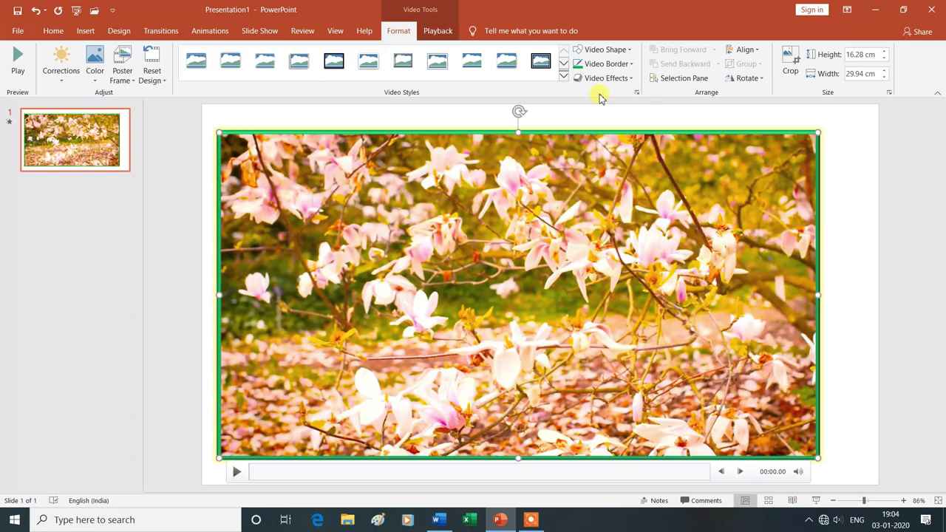
{"action": "left_click", "coordinate": [628, 79]}
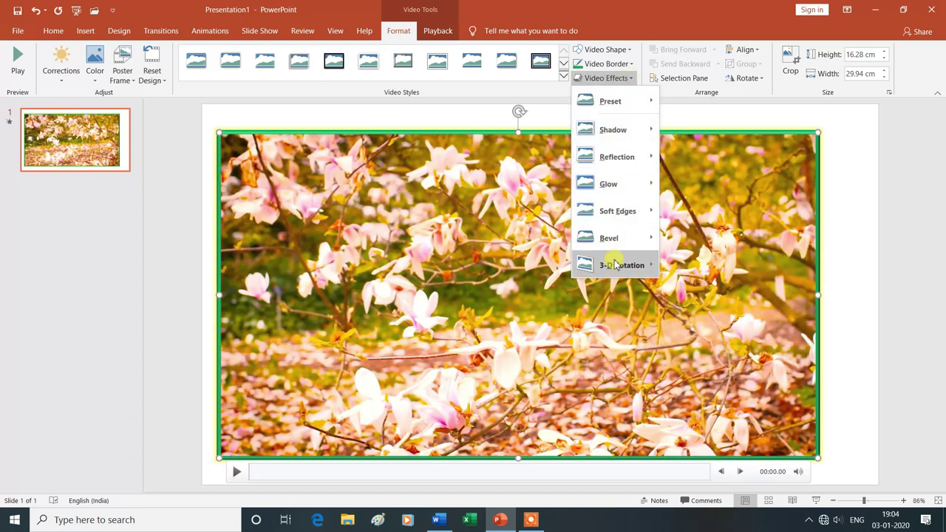
- Apply the Perspective: Front 3-D rotation to the flower video
{"action": "mouse_move", "coordinate": [615, 268]}
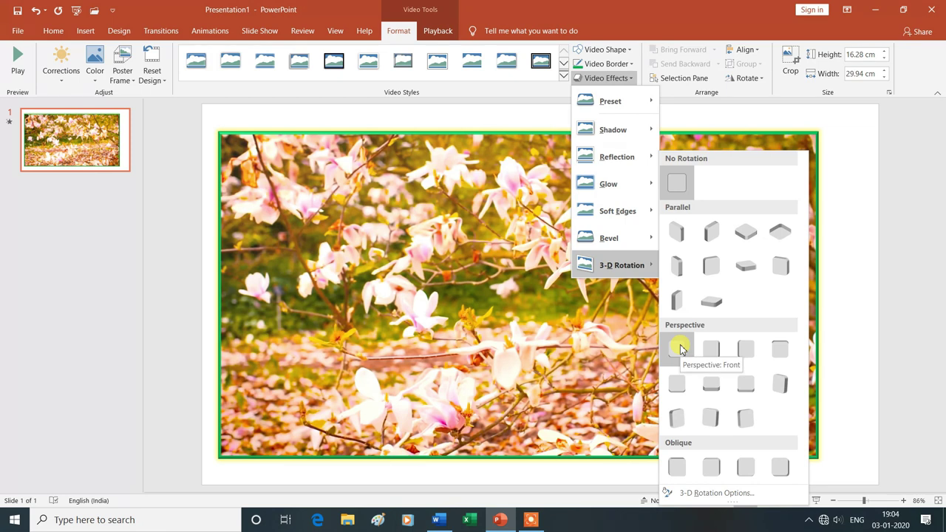
{"action": "left_click", "coordinate": [681, 345]}
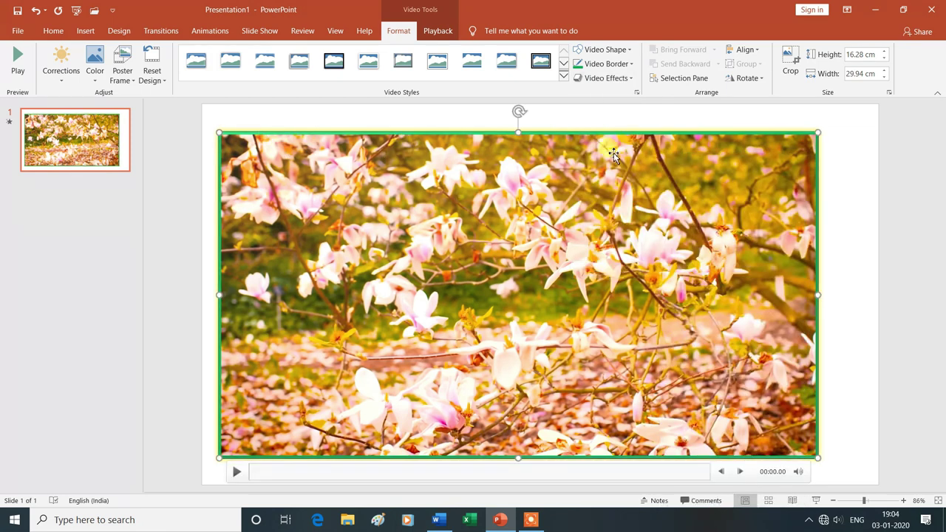
{"action": "left_click", "coordinate": [693, 83]}
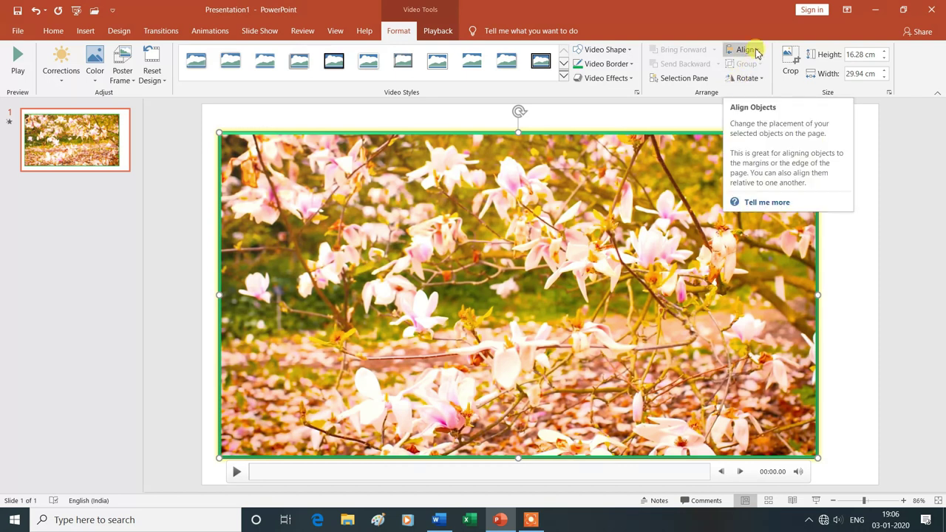
{"action": "left_click", "coordinate": [757, 54]}
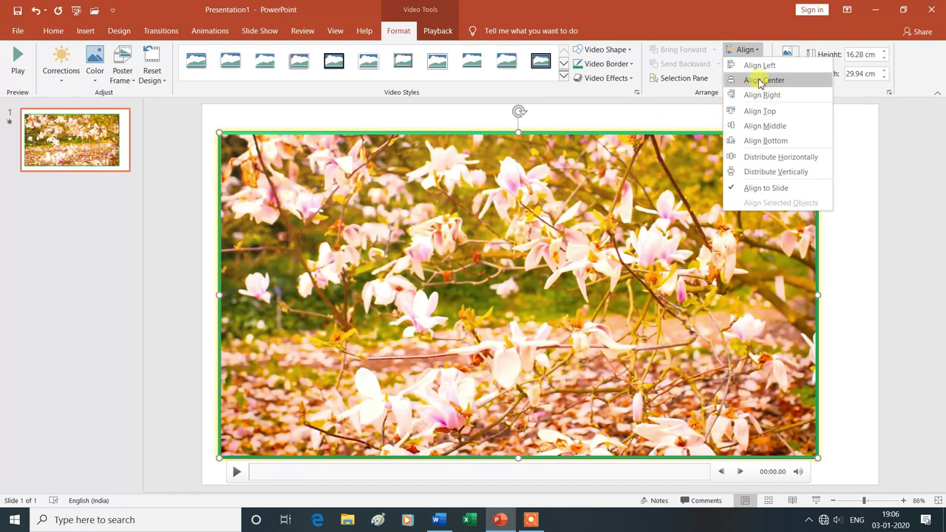
{"action": "left_click", "coordinate": [700, 111]}
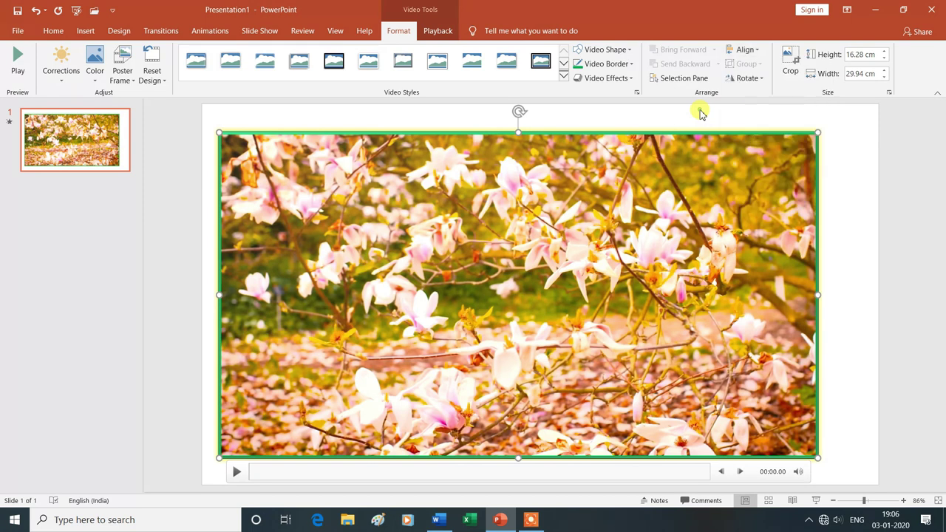
{"action": "left_click", "coordinate": [761, 80]}
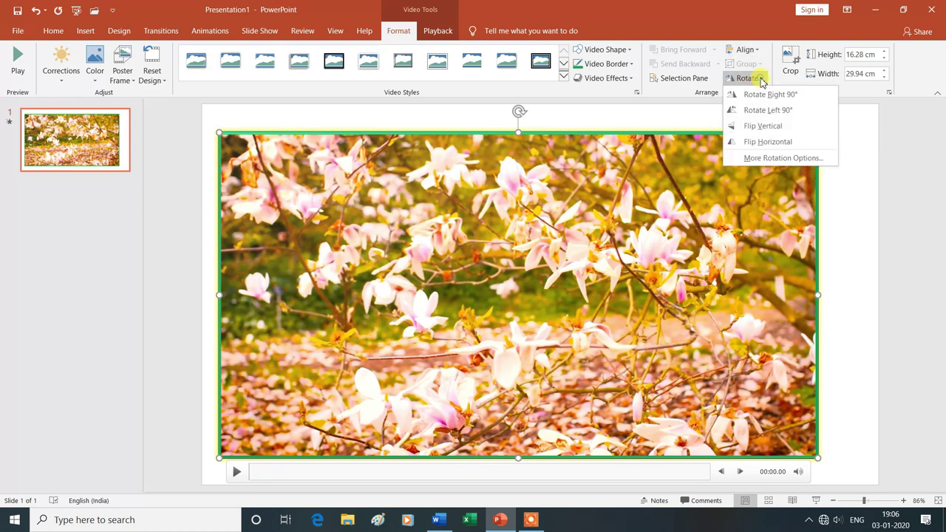
{"action": "left_click", "coordinate": [766, 96]}
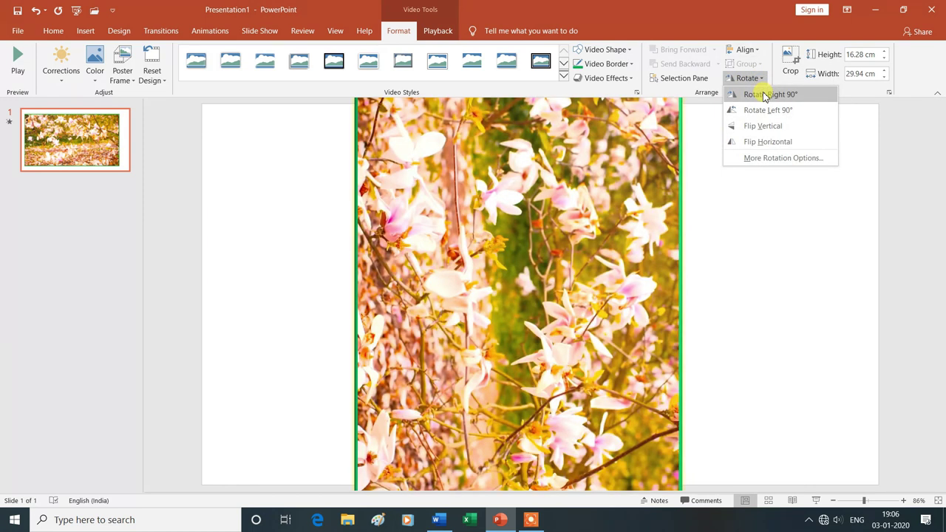
{"action": "left_click", "coordinate": [763, 110]}
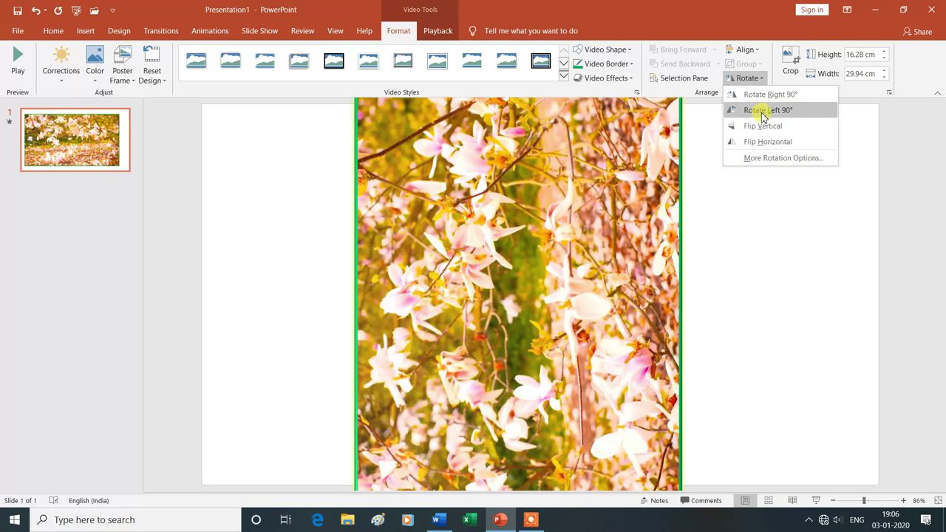
{"action": "left_click", "coordinate": [762, 111]}
{"action": "left_click", "coordinate": [762, 125]}
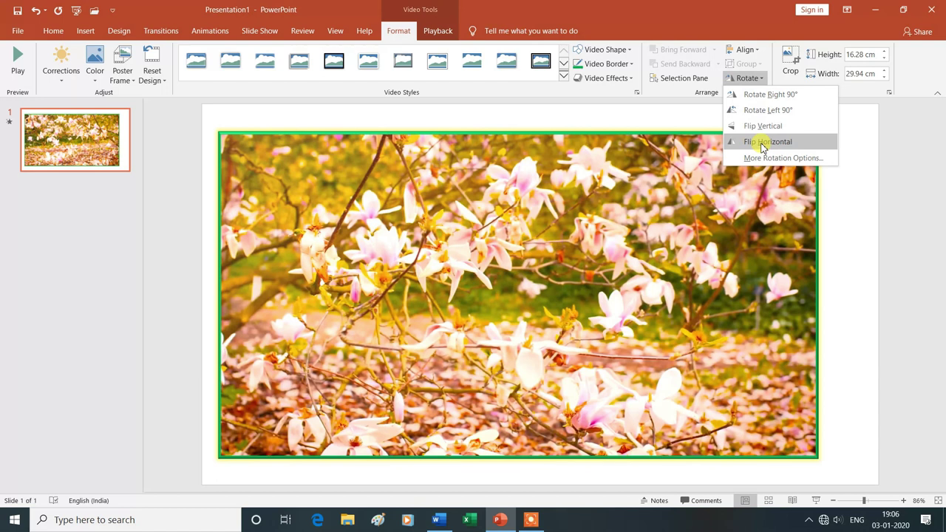
{"action": "left_click", "coordinate": [763, 144]}
{"action": "key", "text": "alt"}
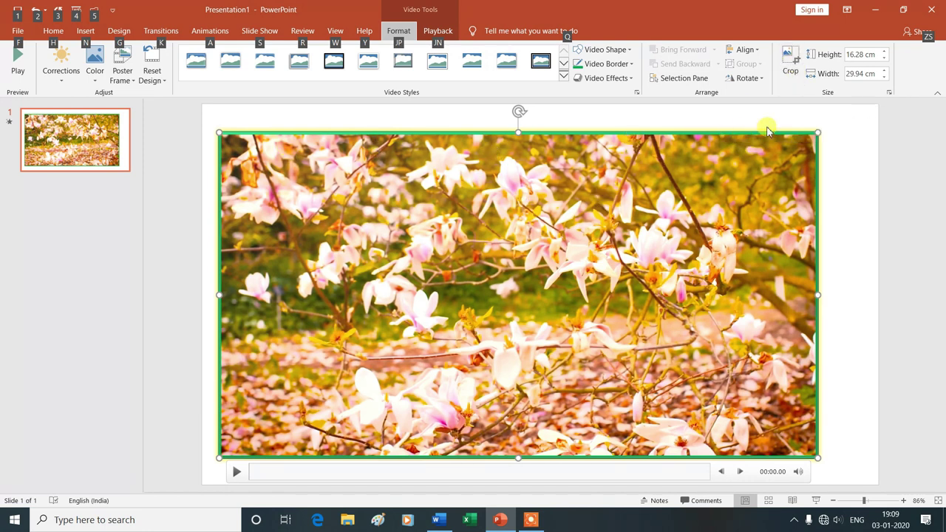
- Crop the video from the top, right, left and bottom to about 14.03 × 27.15 cm
{"action": "left_click", "coordinate": [789, 61]}
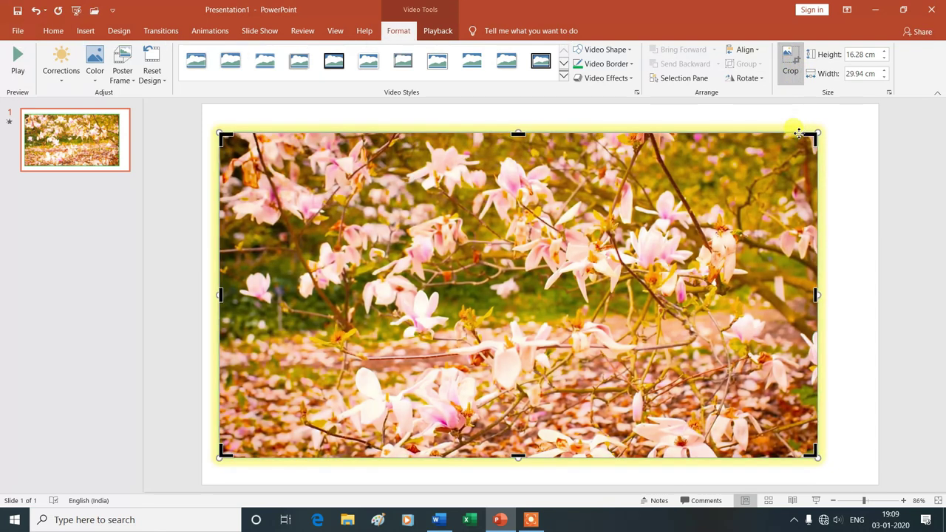
{"action": "mouse_move", "coordinate": [809, 130]}
{"action": "left_mouse_down"}
{"action": "mouse_move", "coordinate": [781, 138]}
{"action": "mouse_move", "coordinate": [788, 146]}
{"action": "left_mouse_up"}
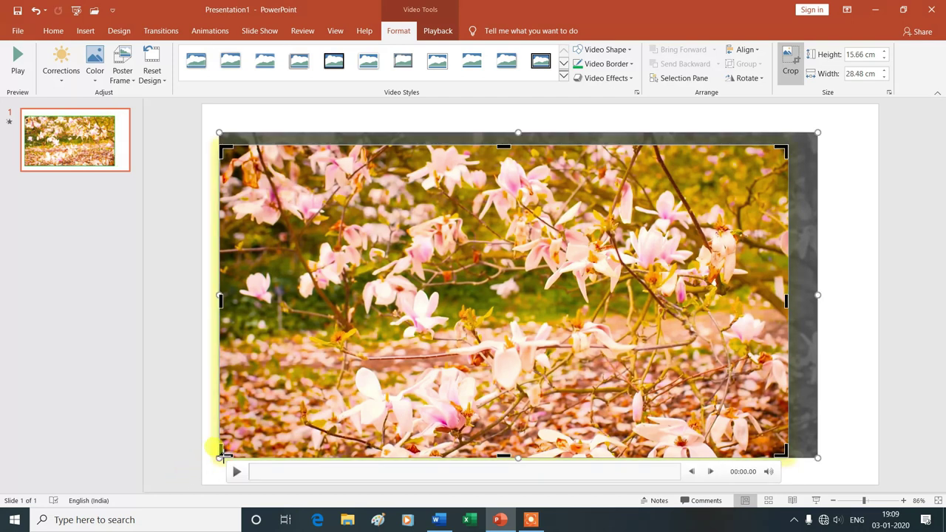
{"action": "left_click_drag", "start_coordinate": [221, 452], "coordinate": [248, 430]}
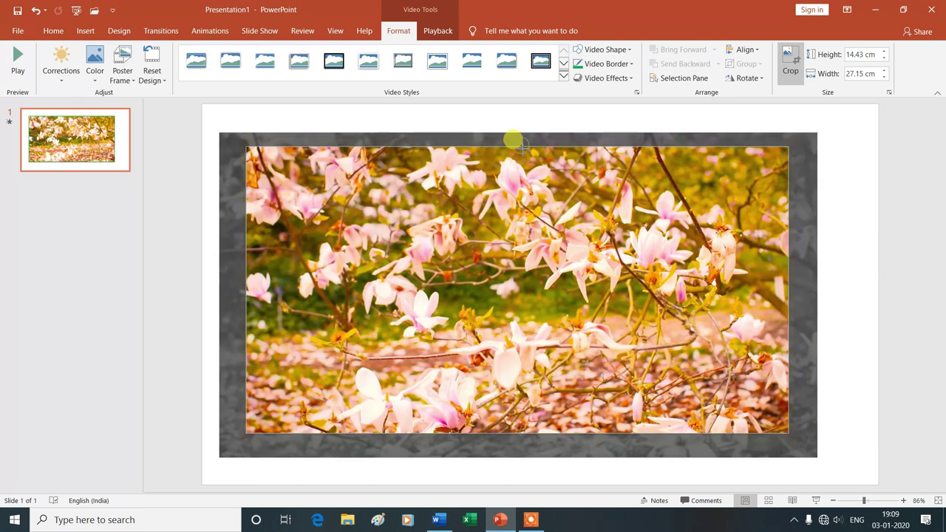
{"action": "left_click_drag", "start_coordinate": [520, 144], "coordinate": [521, 147]}
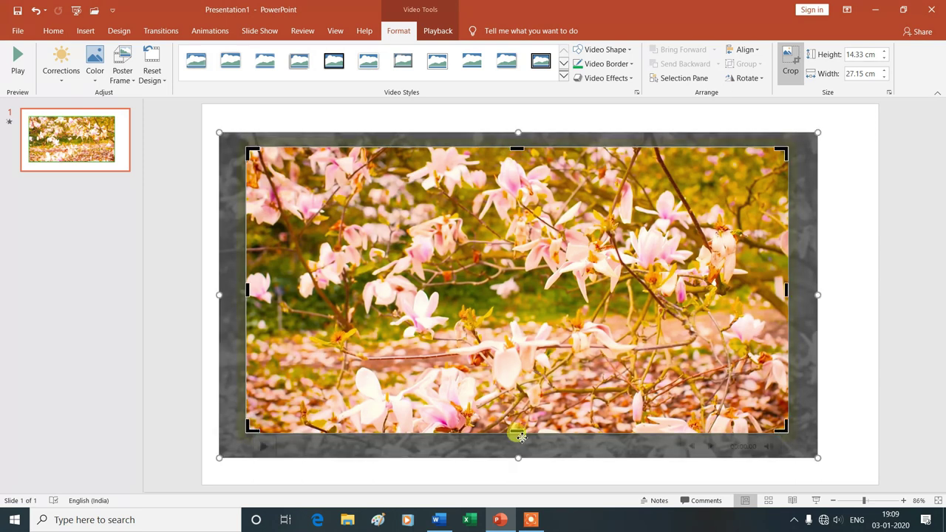
{"action": "left_click_drag", "start_coordinate": [521, 435], "coordinate": [521, 428]}
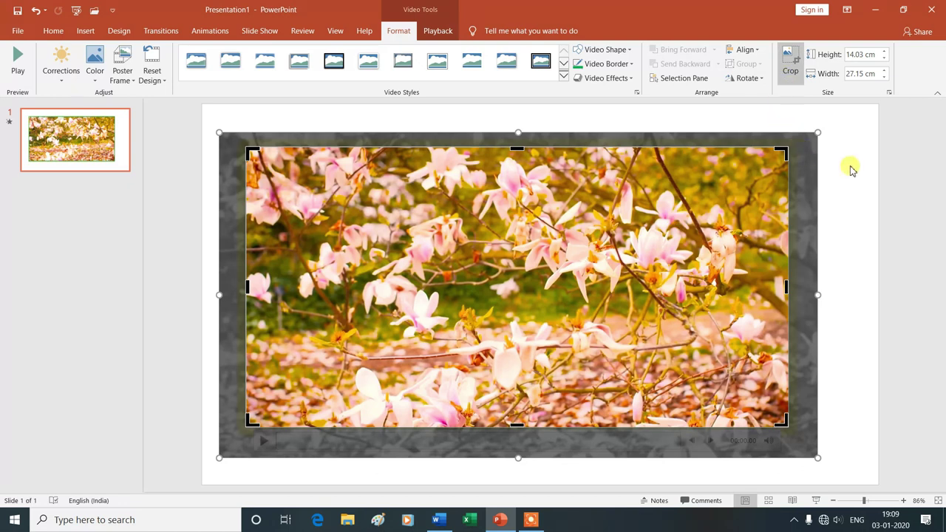
{"action": "left_click", "coordinate": [850, 171]}
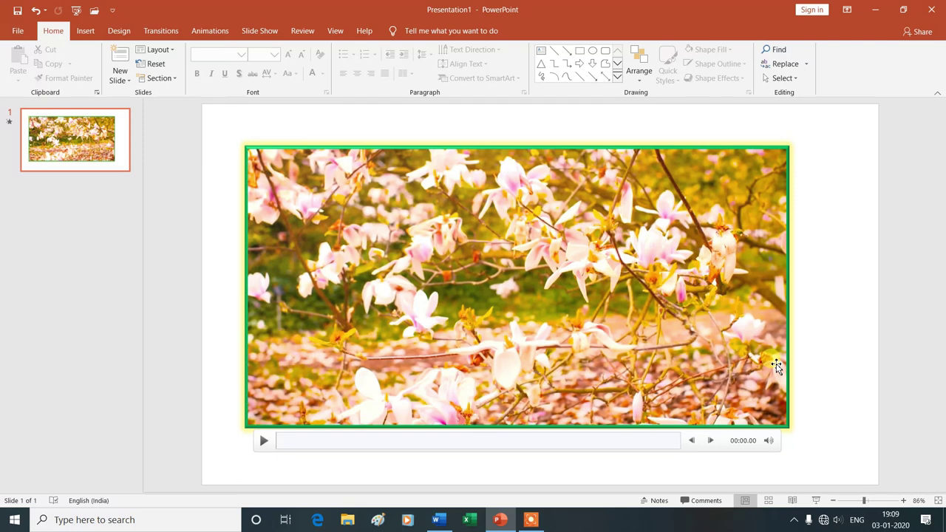
- Select the video and adjust its height with the spinner to about 14.16 cm
{"action": "left_click", "coordinate": [575, 318]}
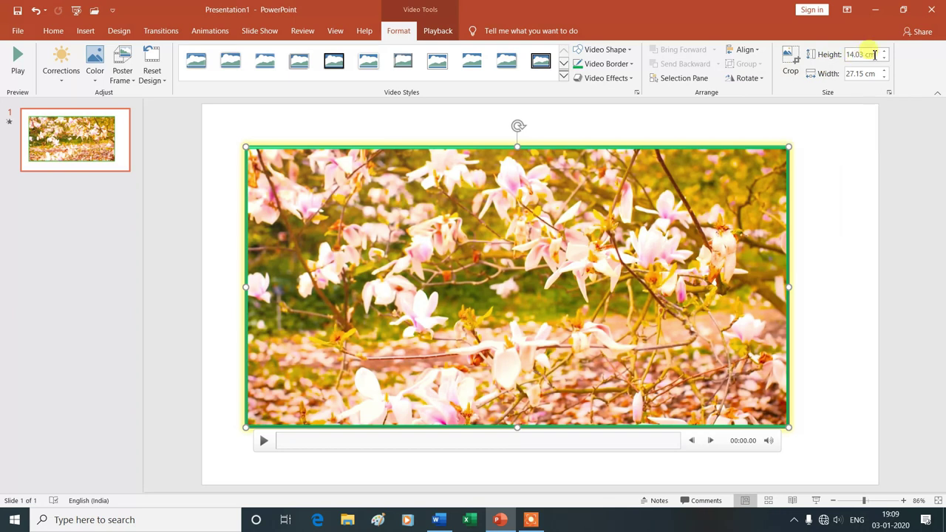
{"action": "left_click", "coordinate": [886, 52]}
{"action": "left_click", "coordinate": [887, 52]}
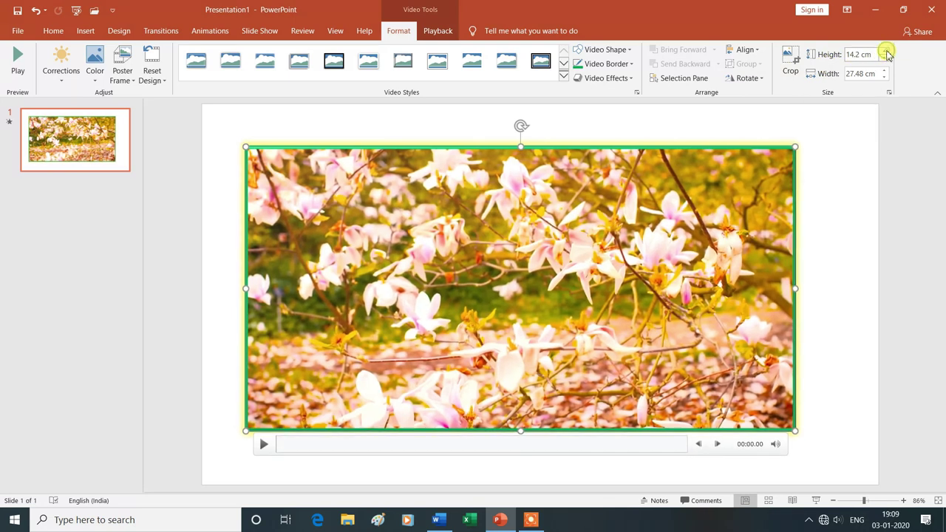
{"action": "left_click", "coordinate": [886, 52]}
{"action": "left_click", "coordinate": [886, 52]}
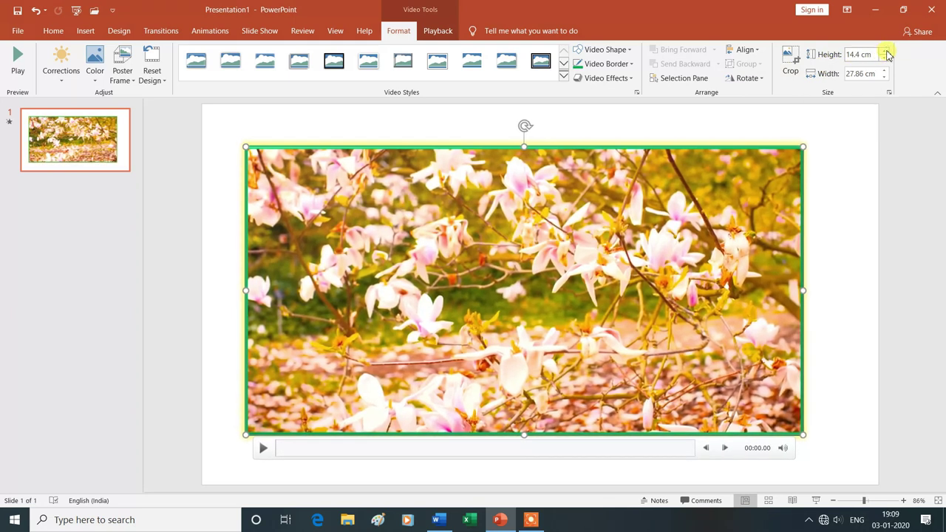
{"action": "left_click", "coordinate": [885, 59]}
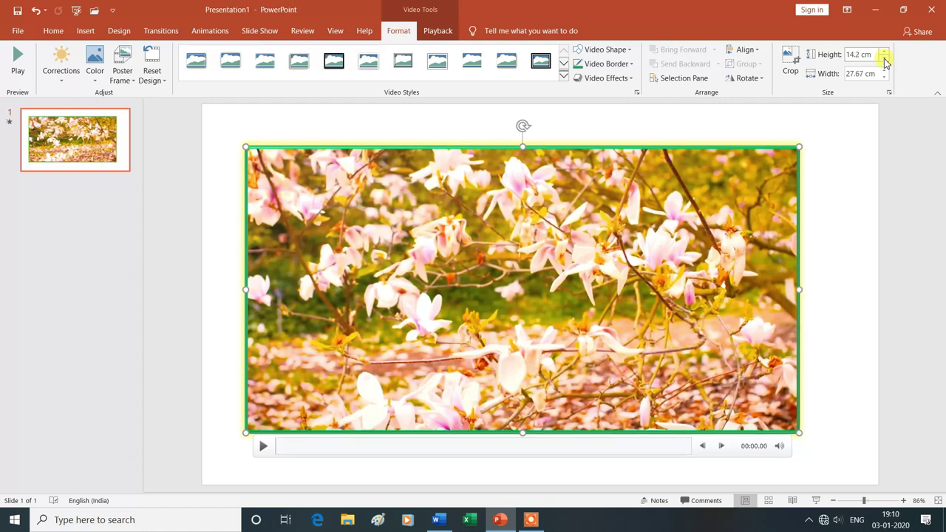
{"action": "left_click", "coordinate": [885, 60]}
{"action": "left_click", "coordinate": [885, 59]}
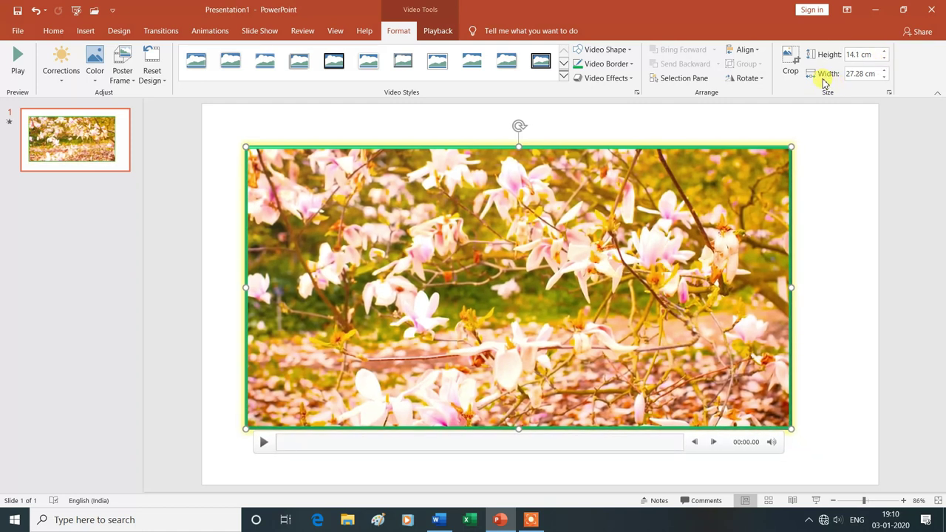
- Adjust the width spinner until the video is 27.4 cm wide
{"action": "left_click", "coordinate": [885, 70]}
{"action": "left_click", "coordinate": [886, 71]}
{"action": "left_click", "coordinate": [885, 71]}
{"action": "left_click", "coordinate": [885, 77]}
{"action": "left_click", "coordinate": [885, 77]}
{"action": "left_click", "coordinate": [885, 77]}
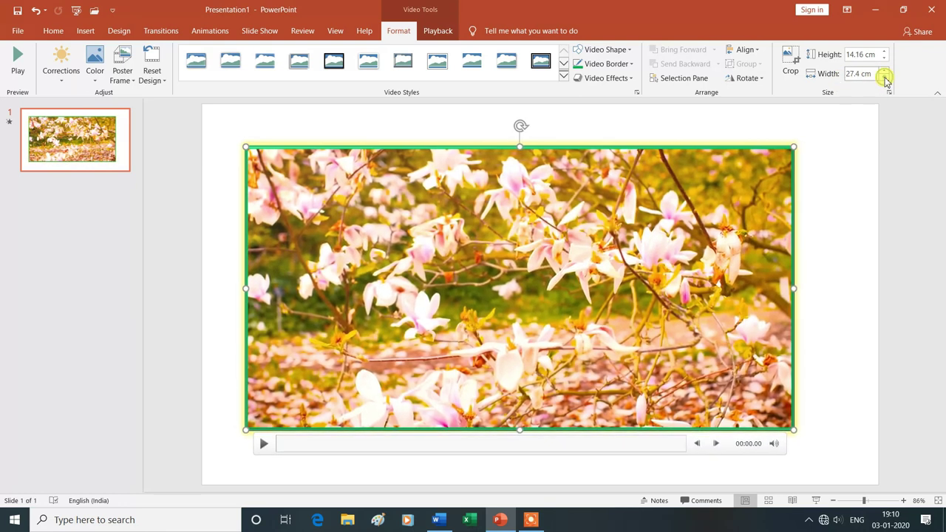